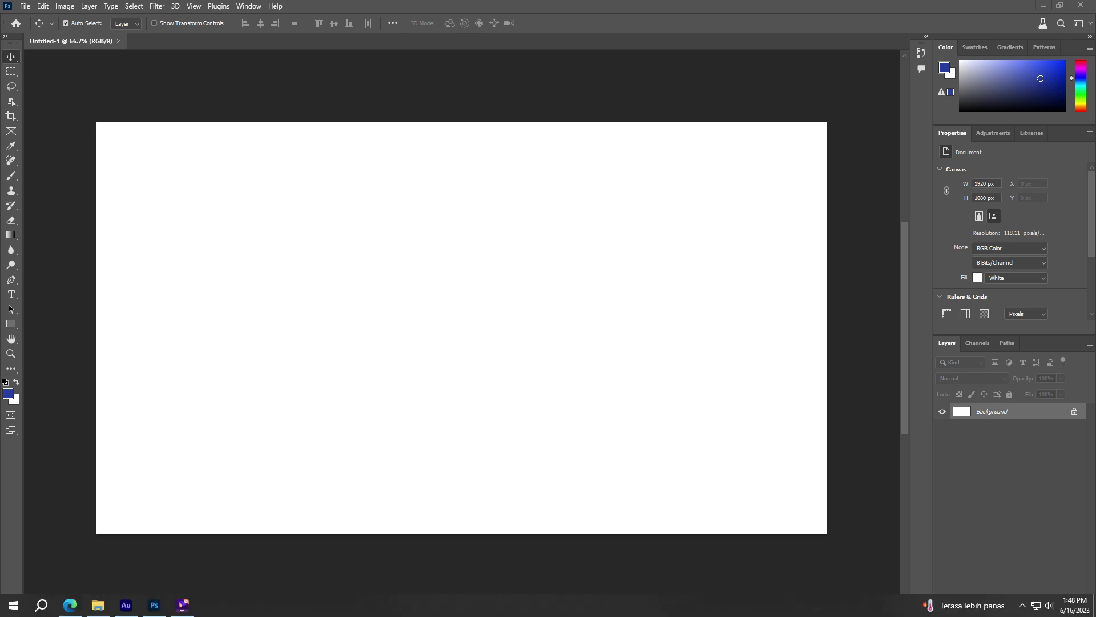
# - Switch to the Photoshop 2023 feature summary help page open in Edge
pyautogui.click(70, 605)
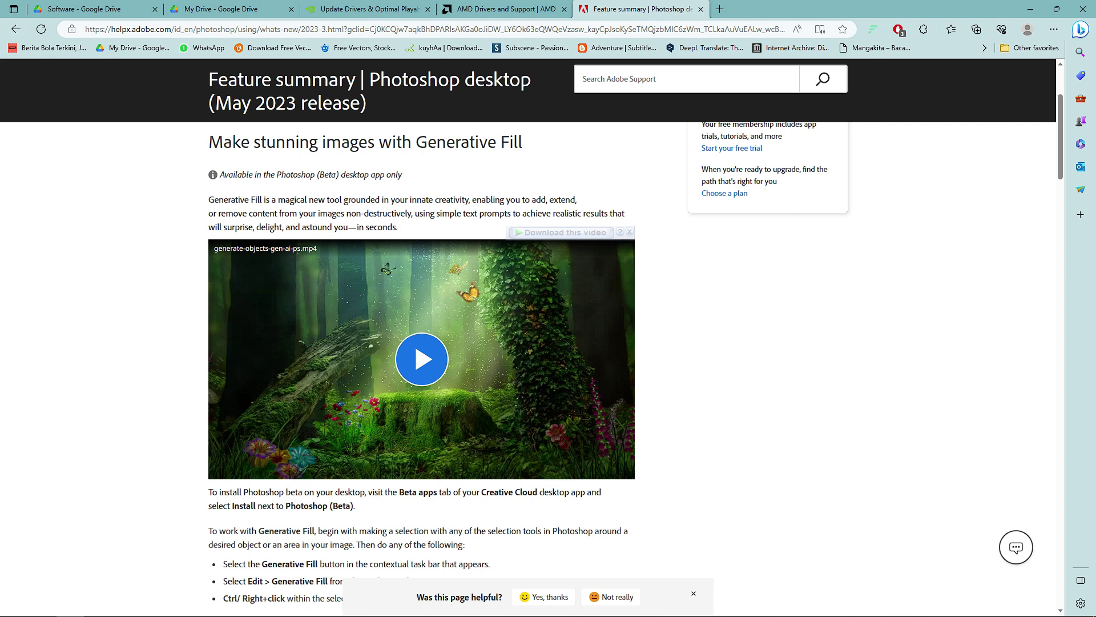
# - Play the Generative Fill demo video on the May 2023 feature summary page
pyautogui.click(422, 359)
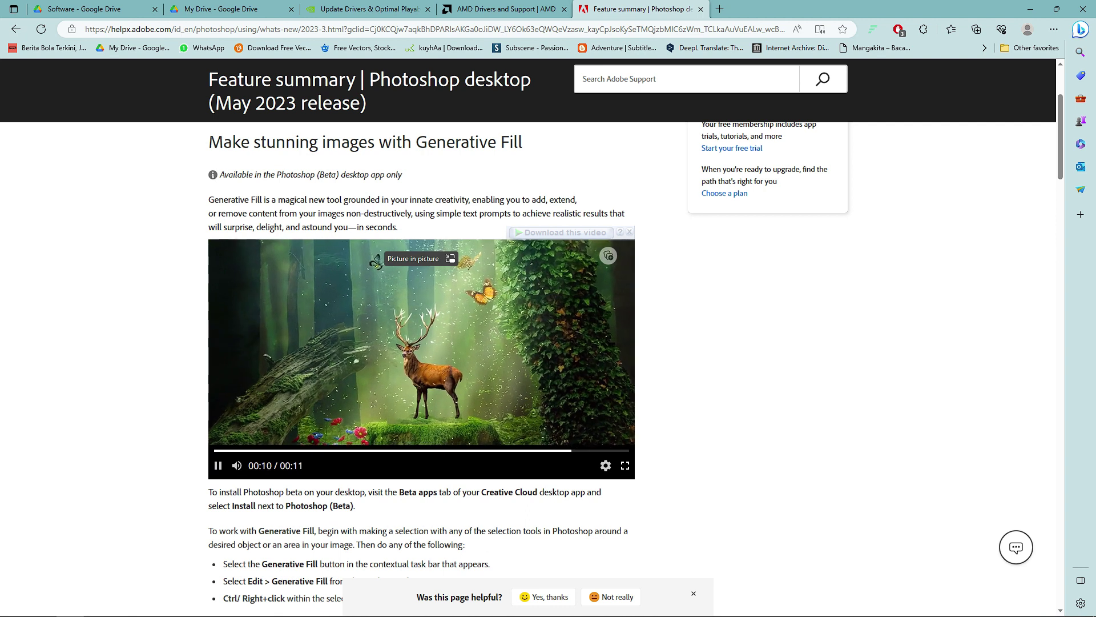
pyautogui.scroll(-1, 384, 368)
# - Scroll down to the Contextual Task Bar section and play its demo video
pyautogui.scroll(1, 384, 367)
pyautogui.scroll(-1, 384, 368)
pyautogui.scroll(-2, 608, 255)
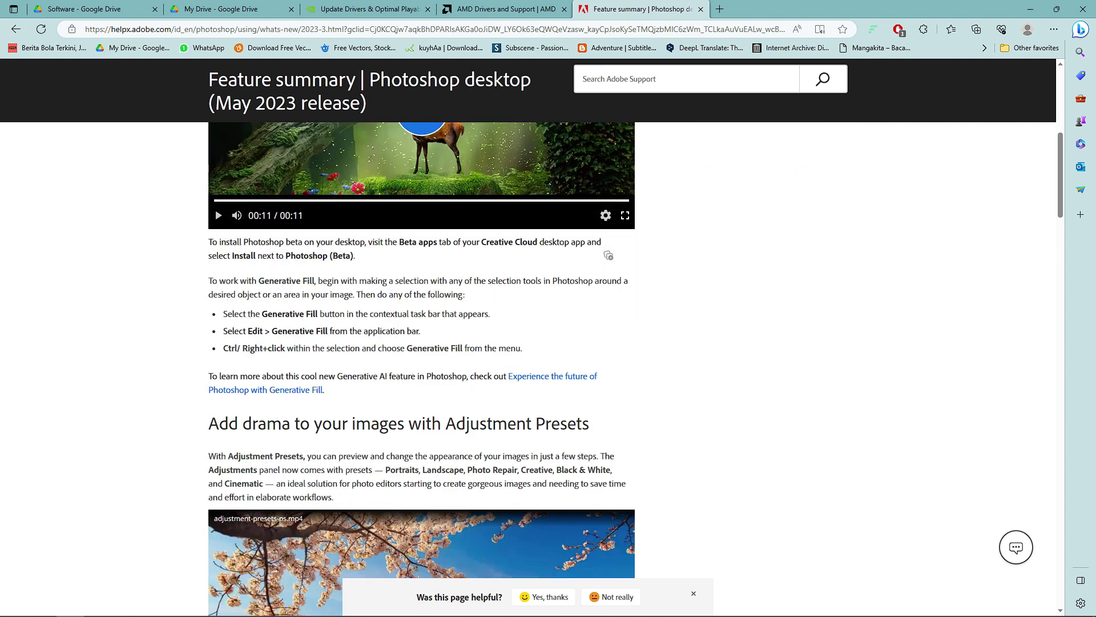
pyautogui.scroll(-1, 608, 255)
pyautogui.scroll(-1, 608, 255)
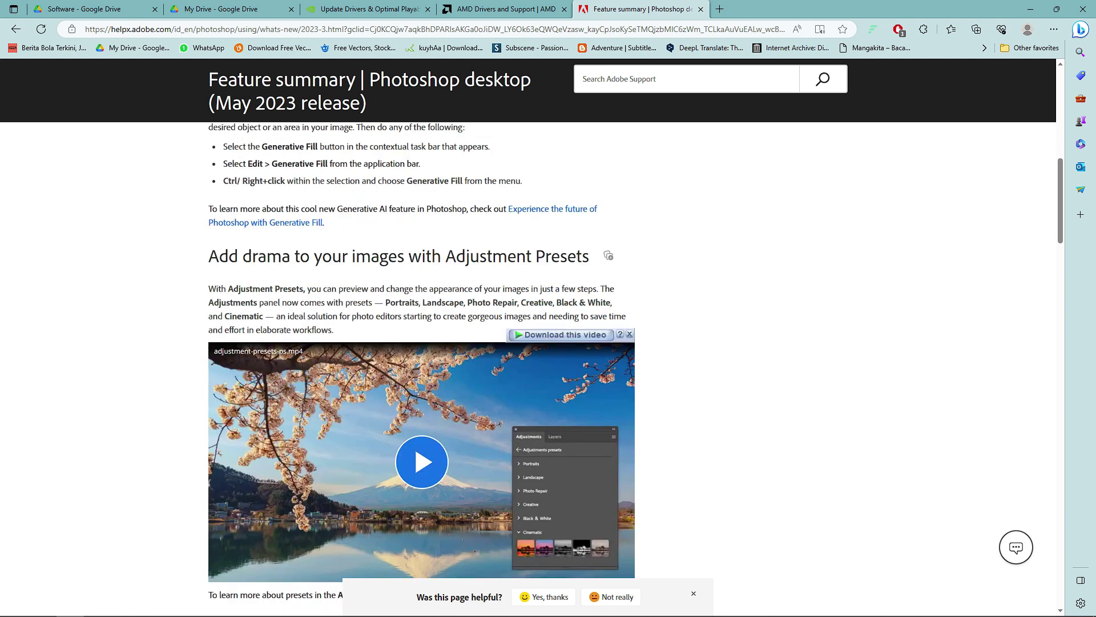
pyautogui.scroll(-1, 608, 255)
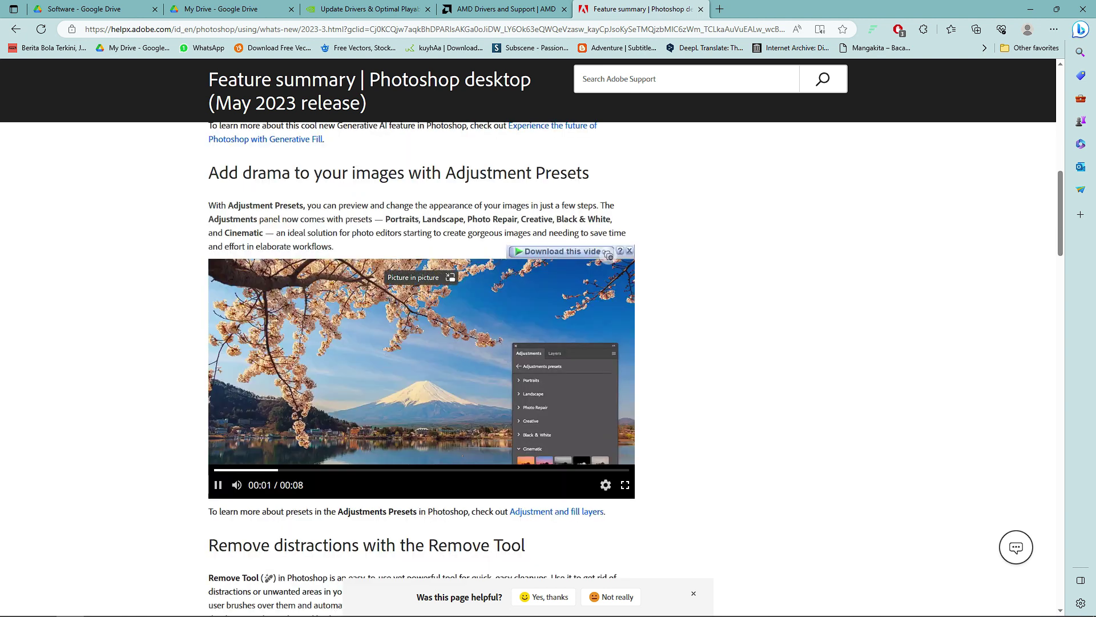
pyautogui.scroll(-2, 609, 255)
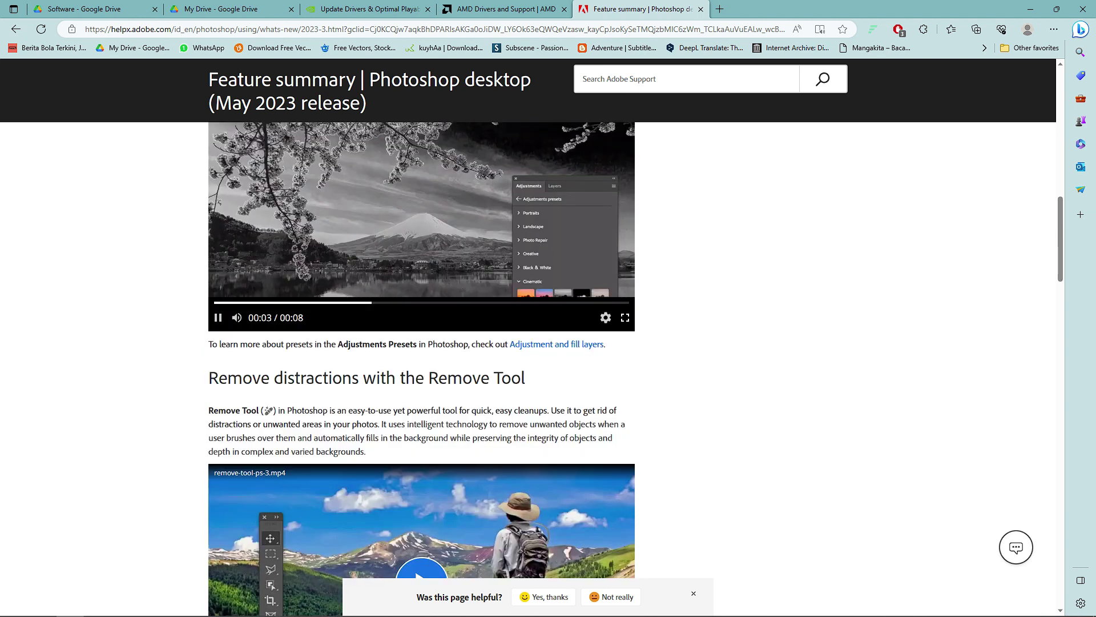
pyautogui.scroll(-1, 609, 255)
pyautogui.scroll(-1, 608, 255)
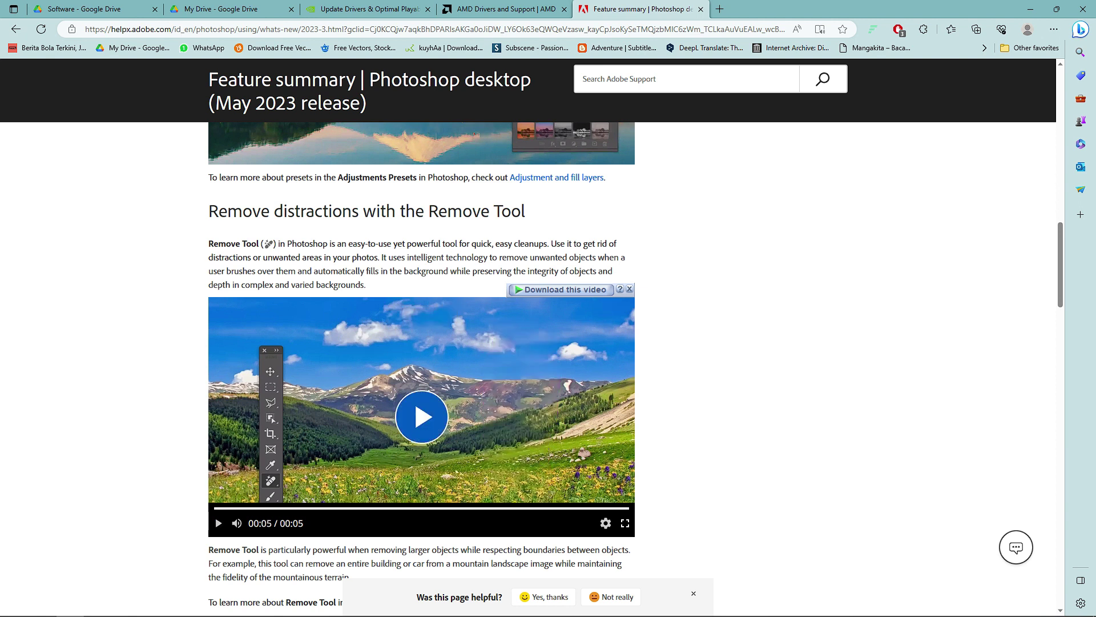
pyautogui.scroll(-4, 421, 366)
pyautogui.click(421, 479)
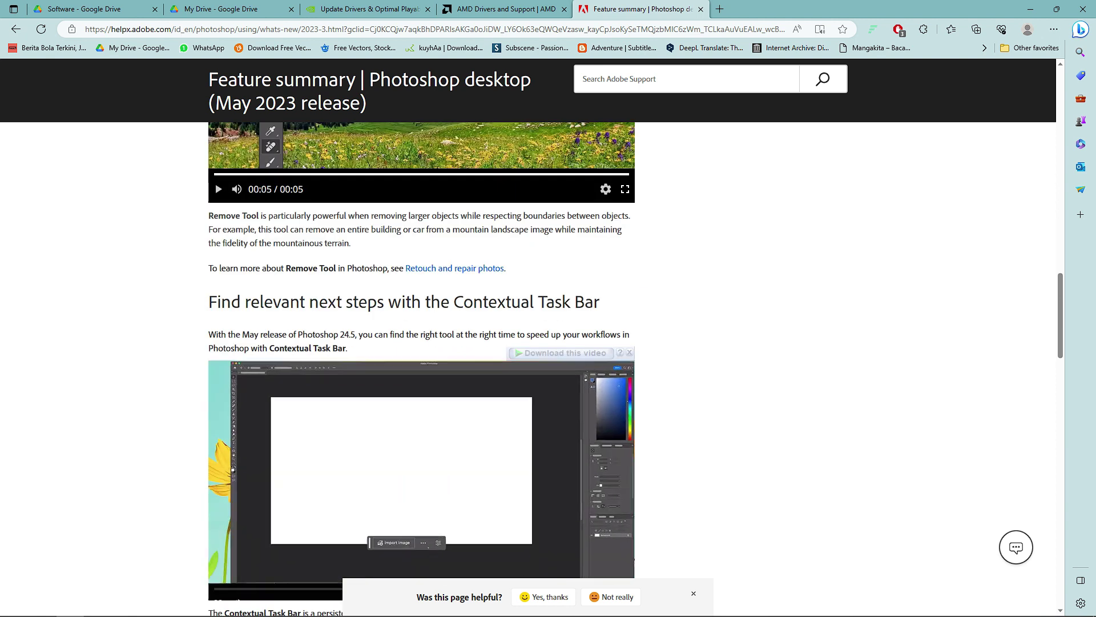
# - Read on through the Gradients section, then return to the blank Photoshop canvas
pyautogui.scroll(-1, 421, 479)
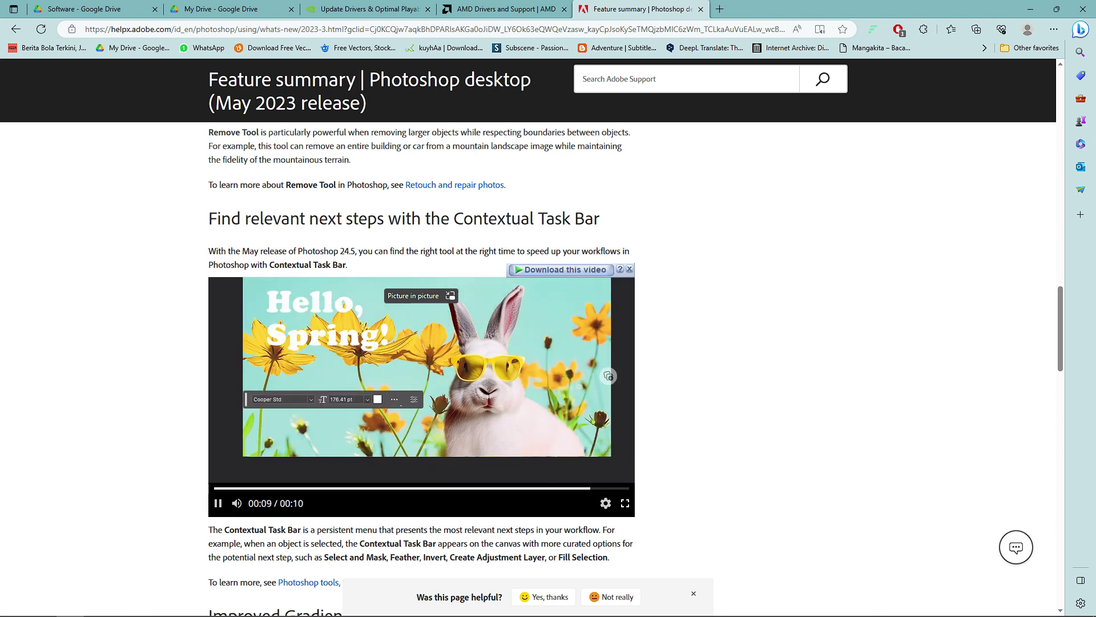
pyautogui.scroll(-6, 421, 365)
pyautogui.scroll(-3, 422, 365)
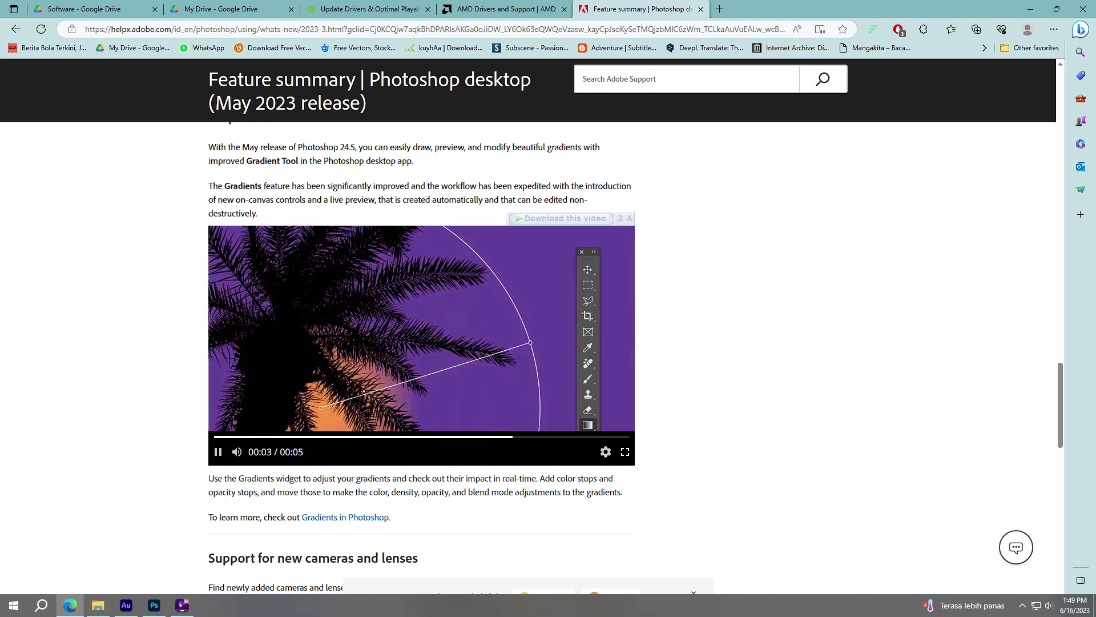
pyautogui.click(155, 604)
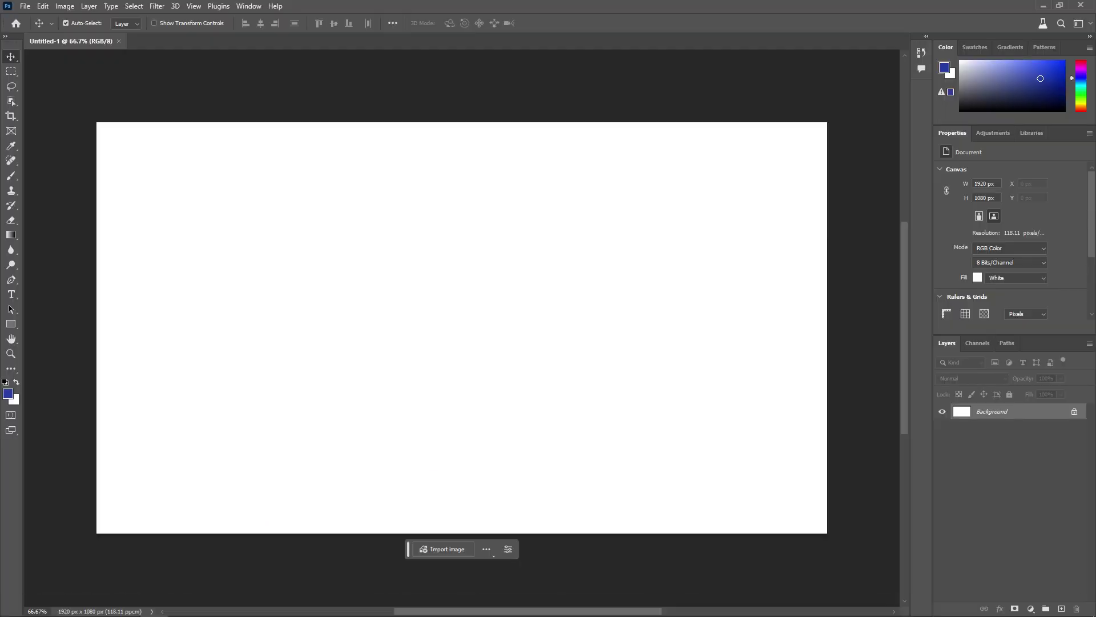
pyautogui.click(447, 548)
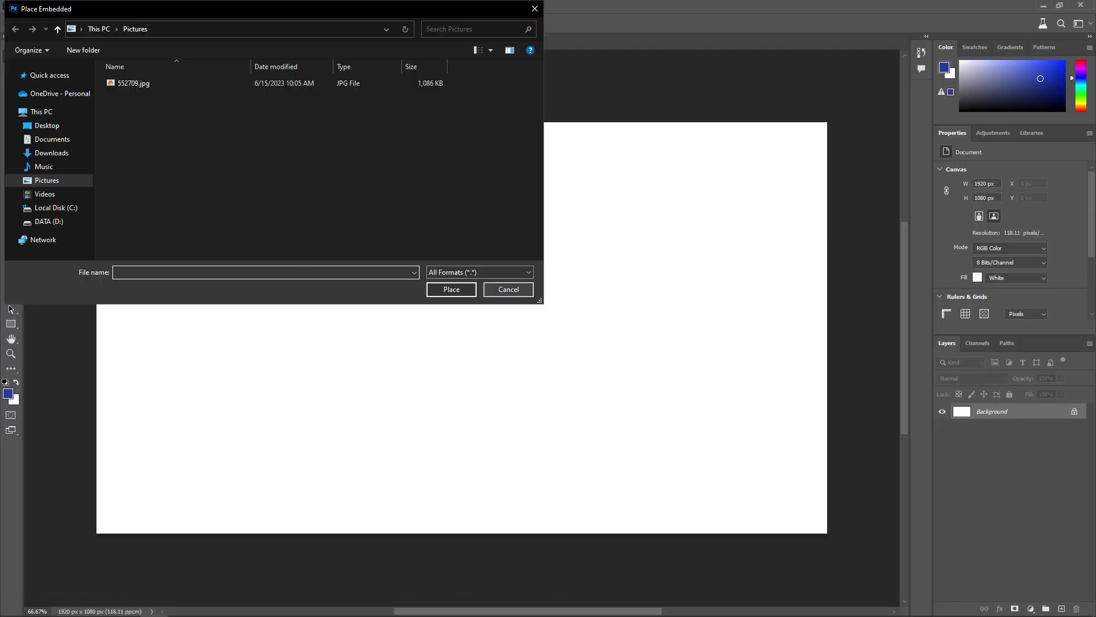
pyautogui.click(508, 289)
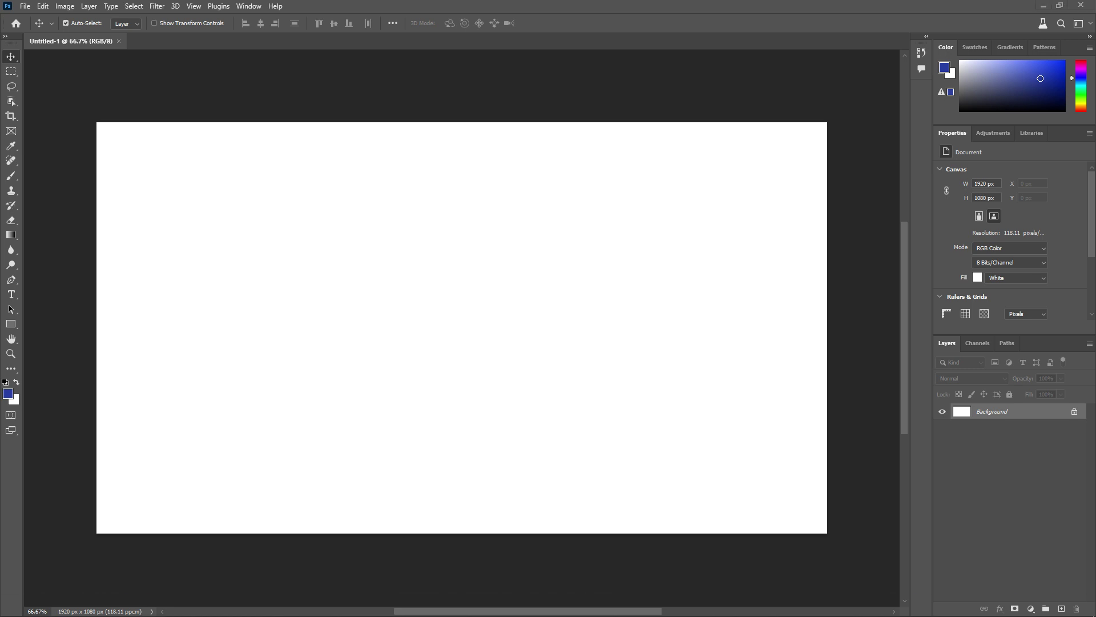
# - Start a fresh Windows Update check in Settings, then minimize the Settings window
pyautogui.click(14, 605)
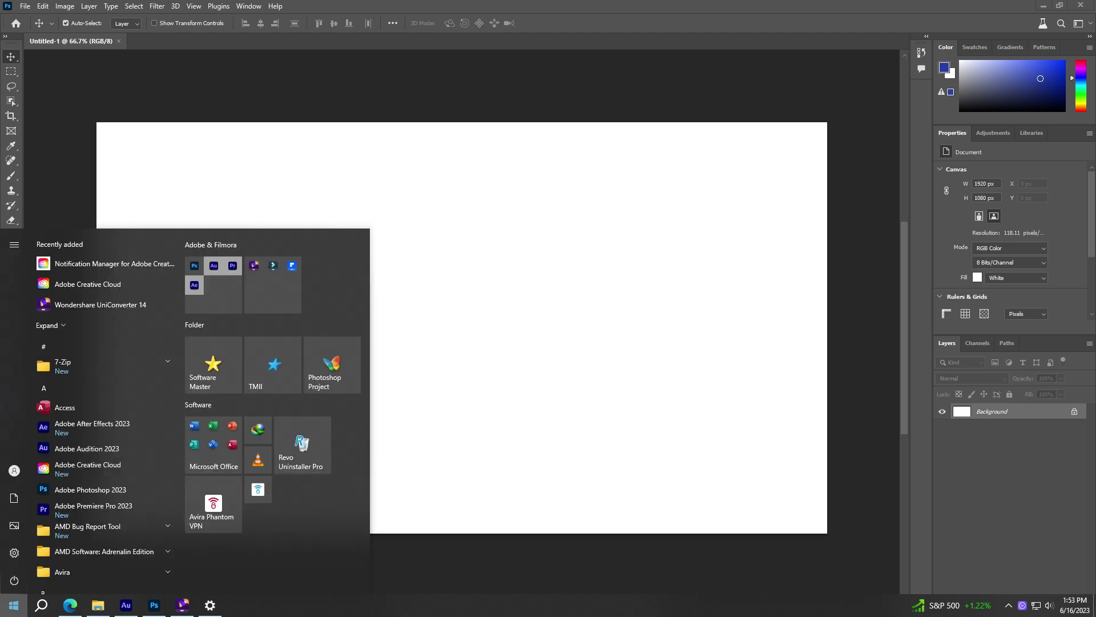
pyautogui.click(211, 605)
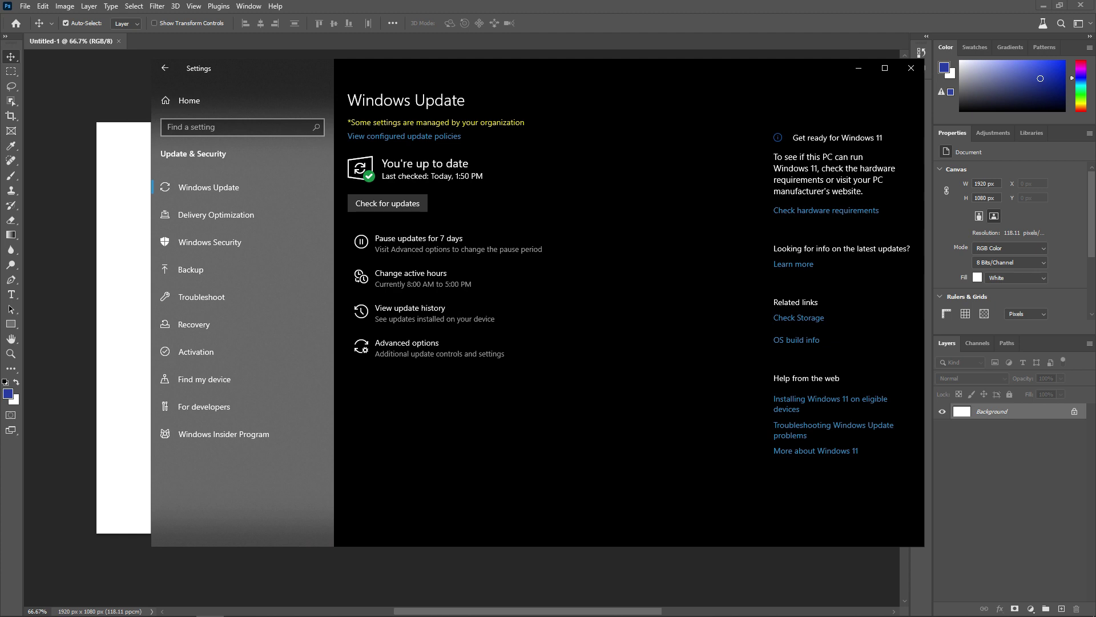
pyautogui.click(387, 204)
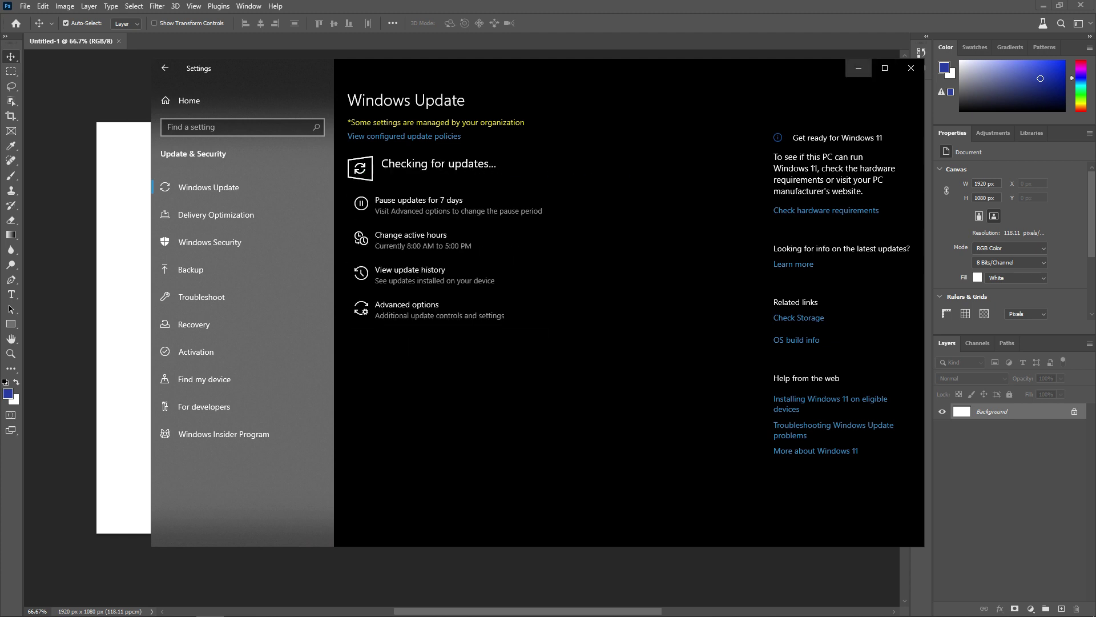
pyautogui.click(858, 68)
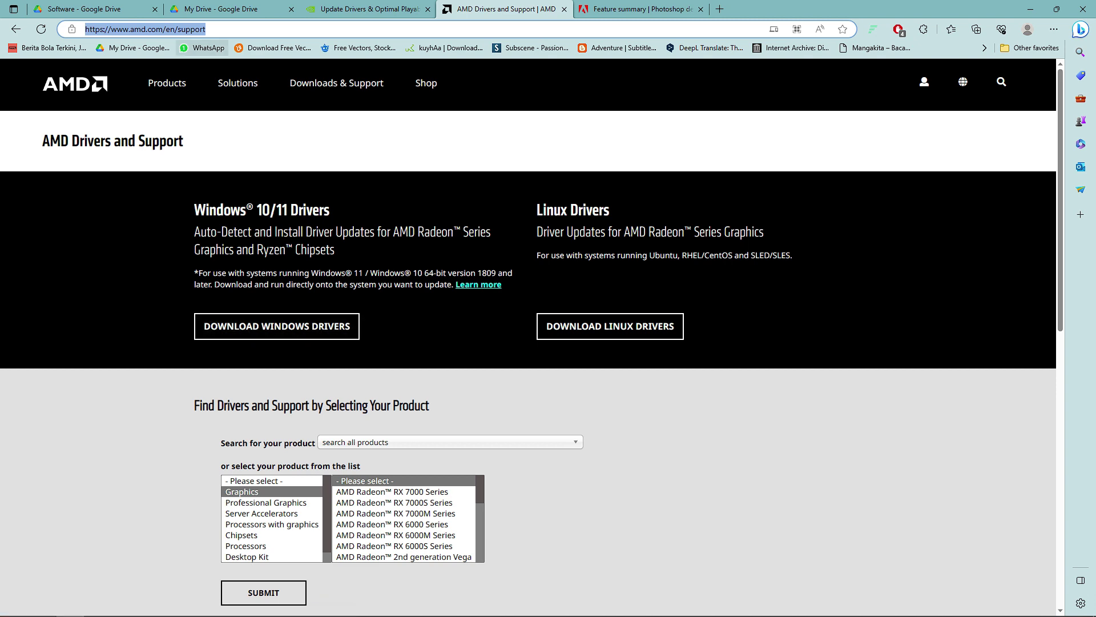
# - View the NVIDIA GeForce Experience tab in Edge, then go back to Photoshop
pyautogui.hotkey('ctrl', 'shift', 'Tab')
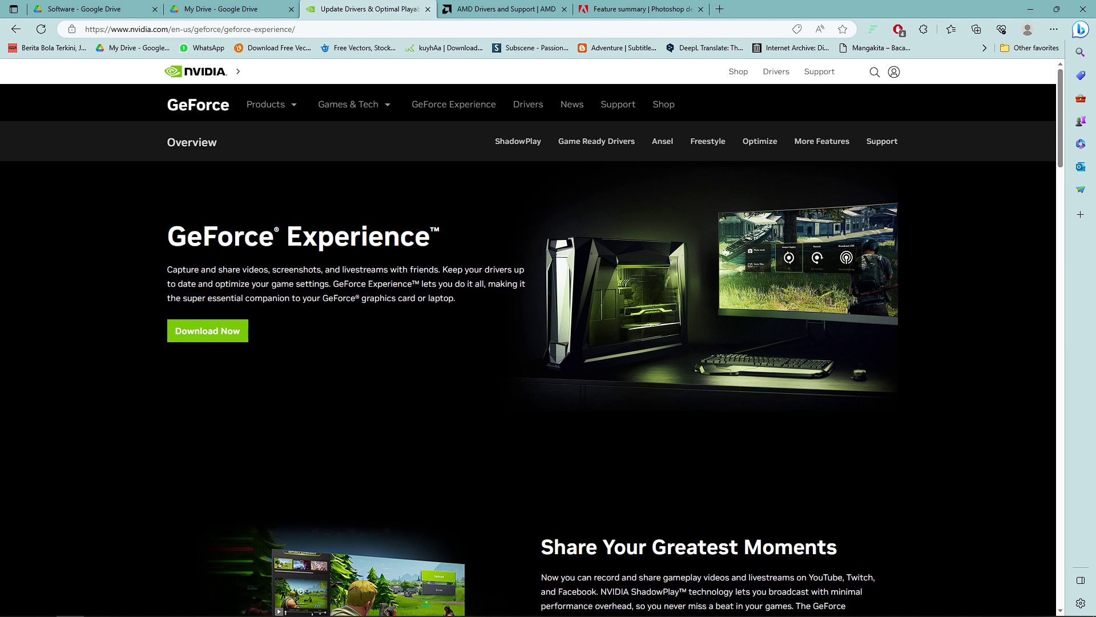
pyautogui.click(154, 605)
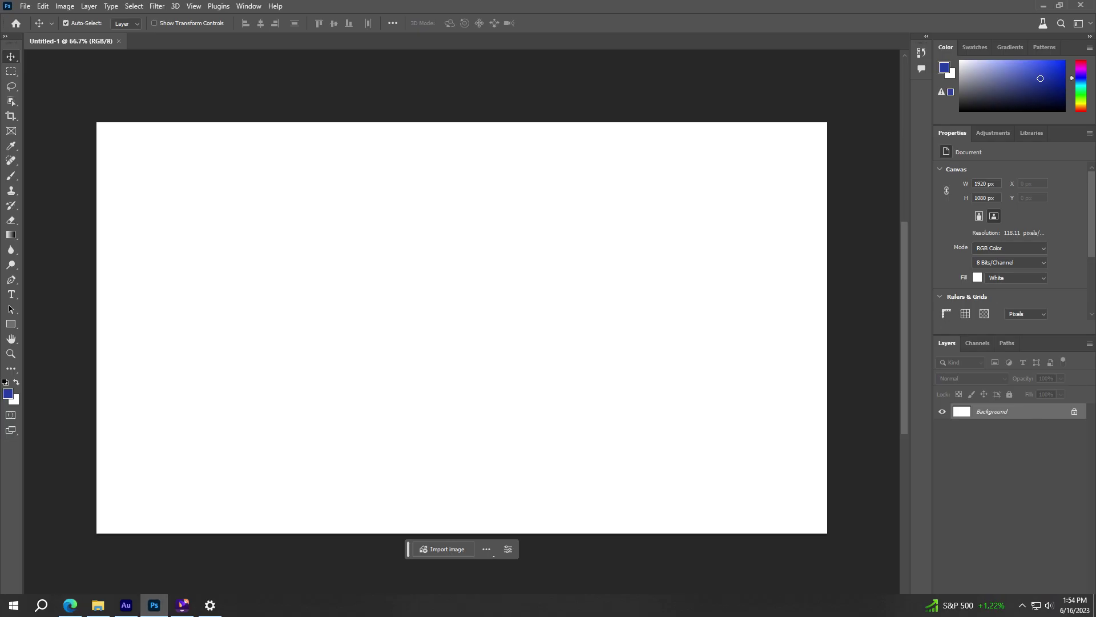
# - Check Help > About Photoshop to confirm version 24.5.0, then close it
pyautogui.click(275, 6)
pyautogui.click(303, 54)
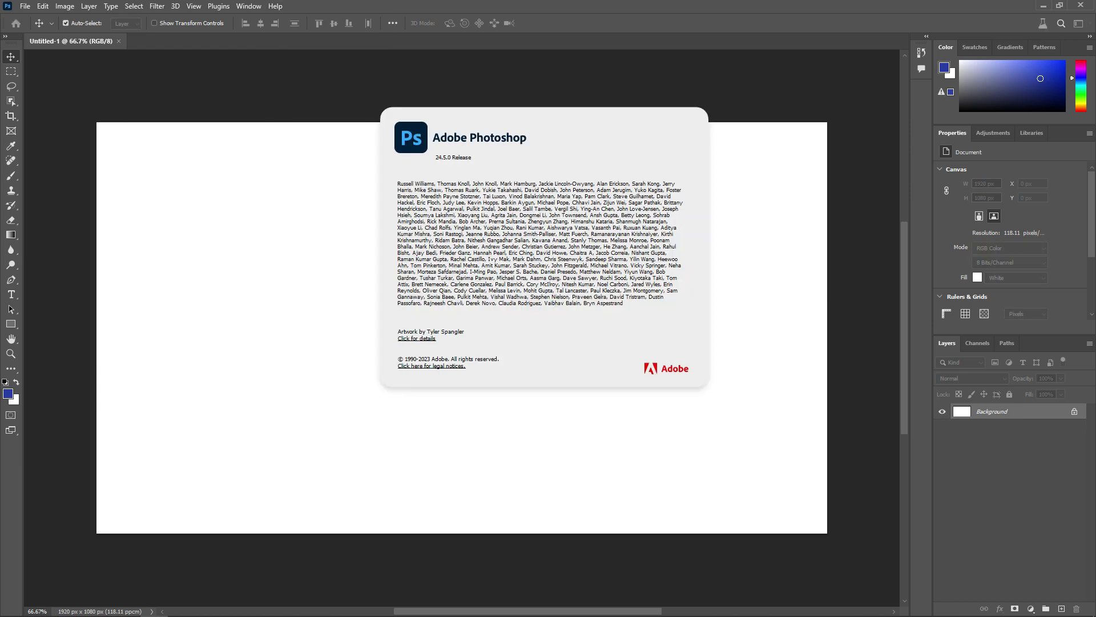
pyautogui.press('Escape')
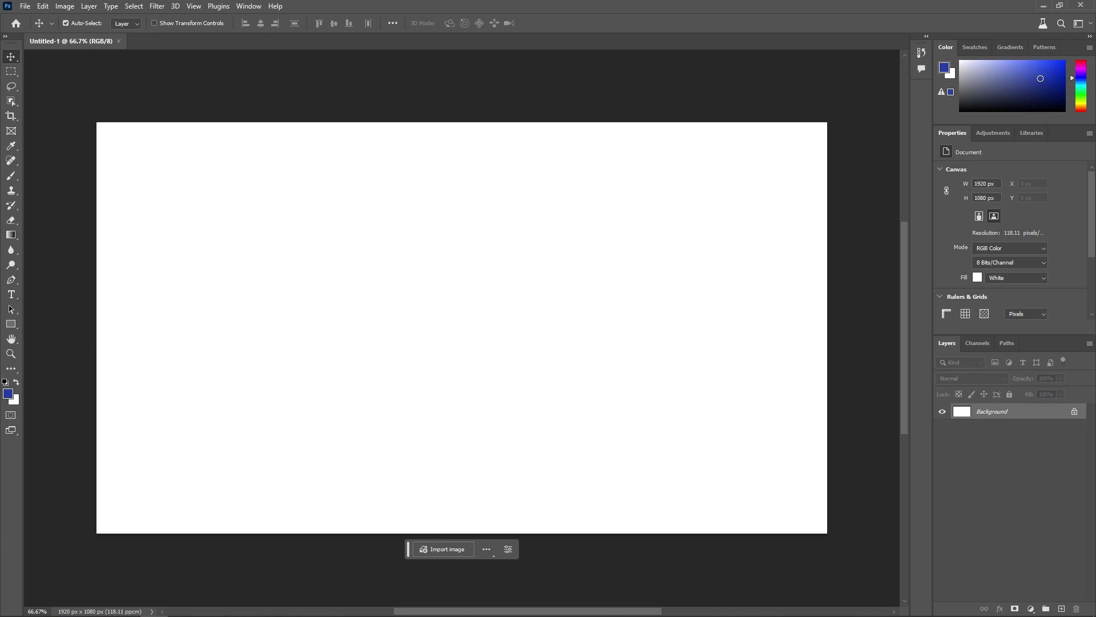
# - Navigate the Help menu by keyboard to highlight Sign Out
pyautogui.hotkey('alt', 'h')
pyautogui.press('Left')
pyautogui.press('Right')
pyautogui.press('a')
pyautogui.press('Down')
pyautogui.press('Down')
pyautogui.press('Down')
pyautogui.press('Down')
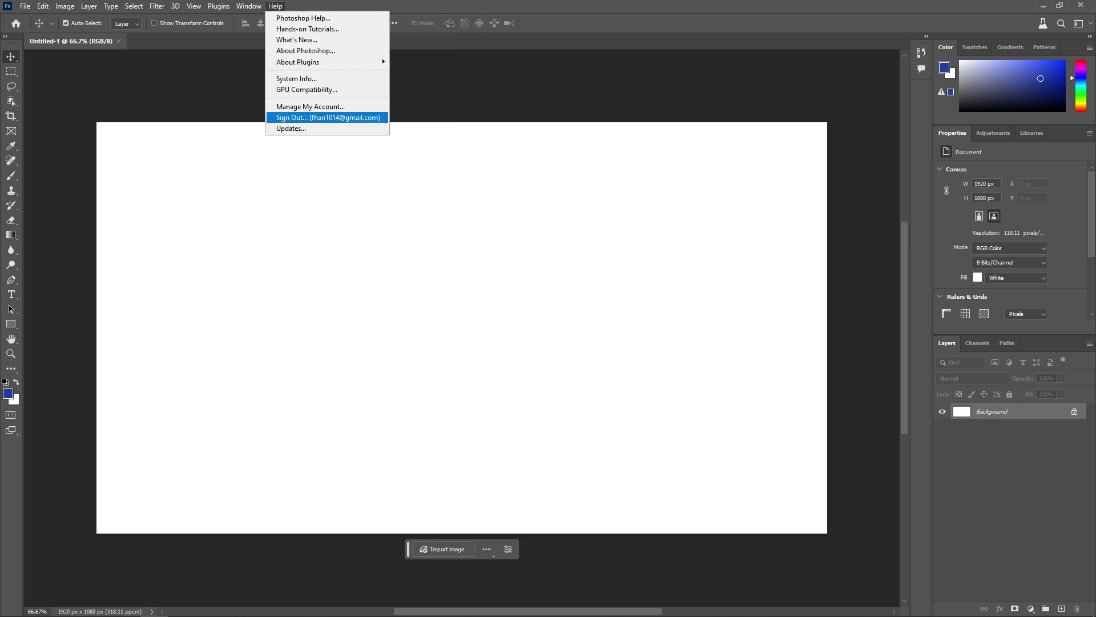
# - Start signing out of the Adobe account, then cancel to stay signed in
pyautogui.press('Return')
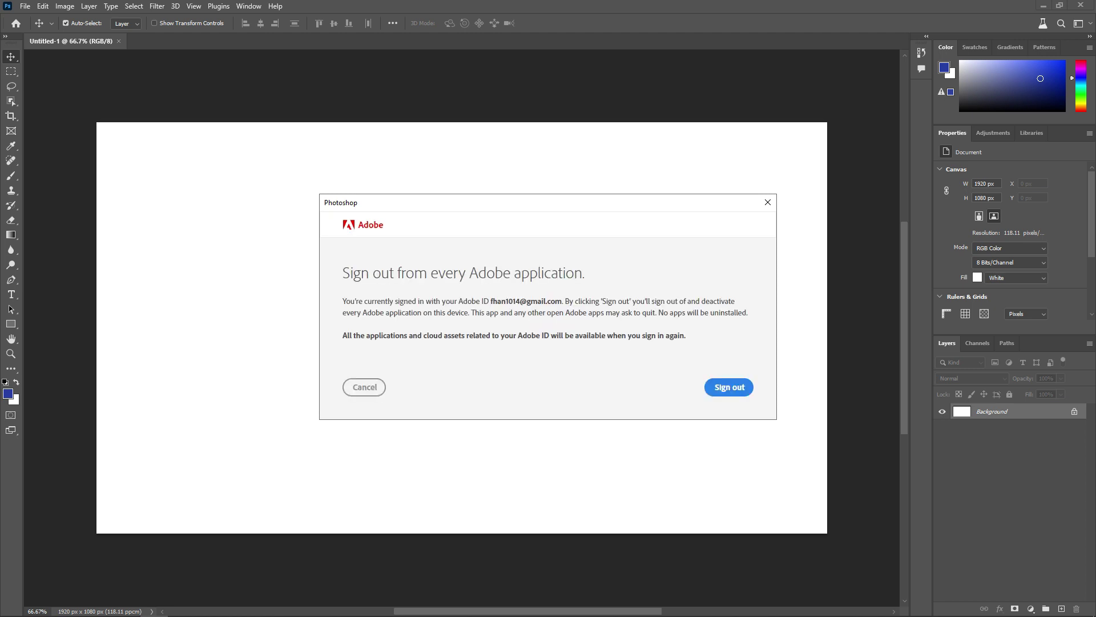
pyautogui.click(365, 387)
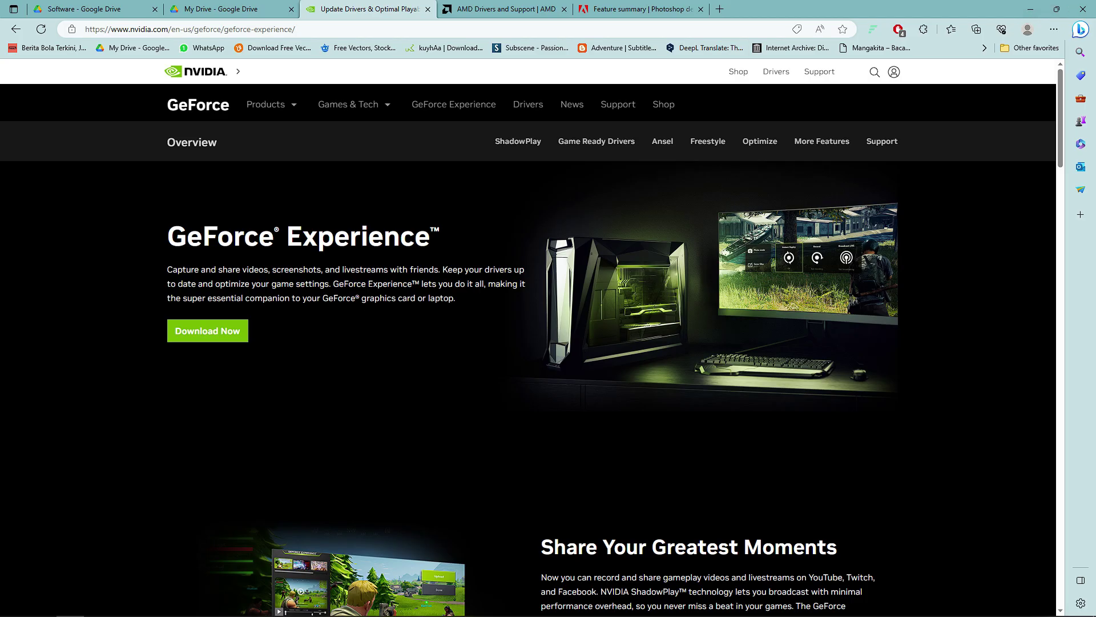
# - Minimize Edge and bring back the File Explorer window on the DATA (D:) drive
pyautogui.click(1031, 8)
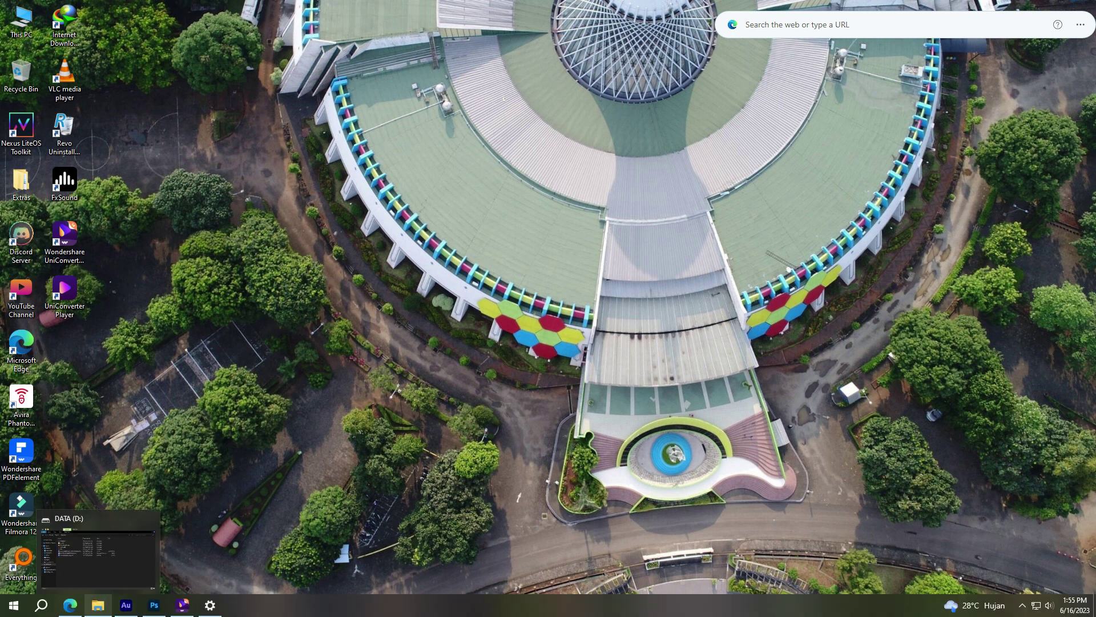
pyautogui.click(97, 557)
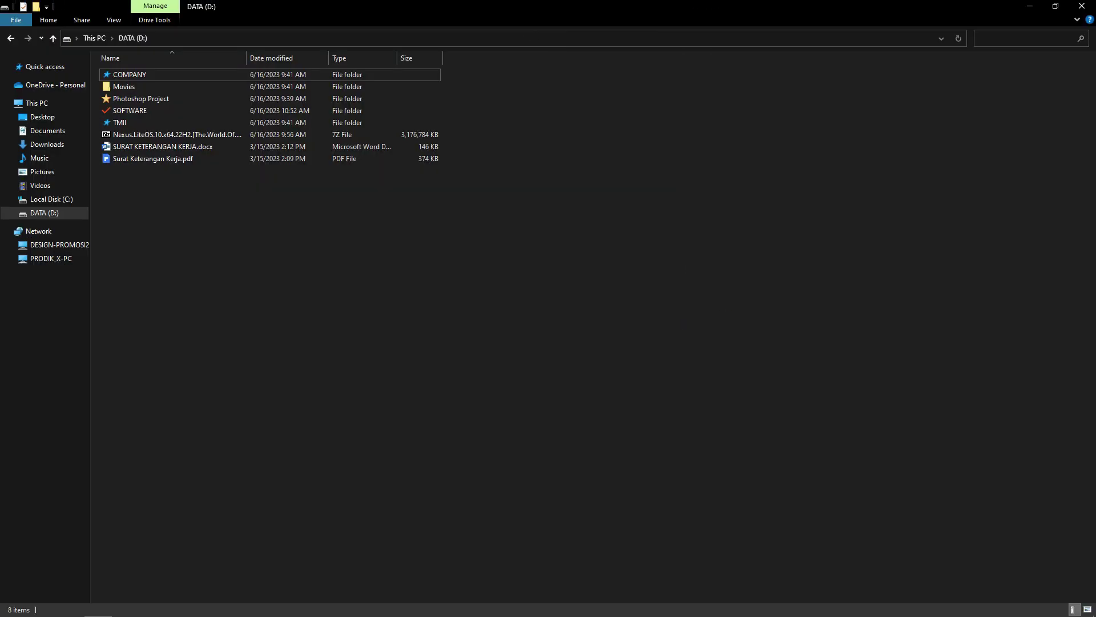
# - Browse to Documents > Software Master > Adobe > Photoshop CC 2023
pyautogui.click(48, 130)
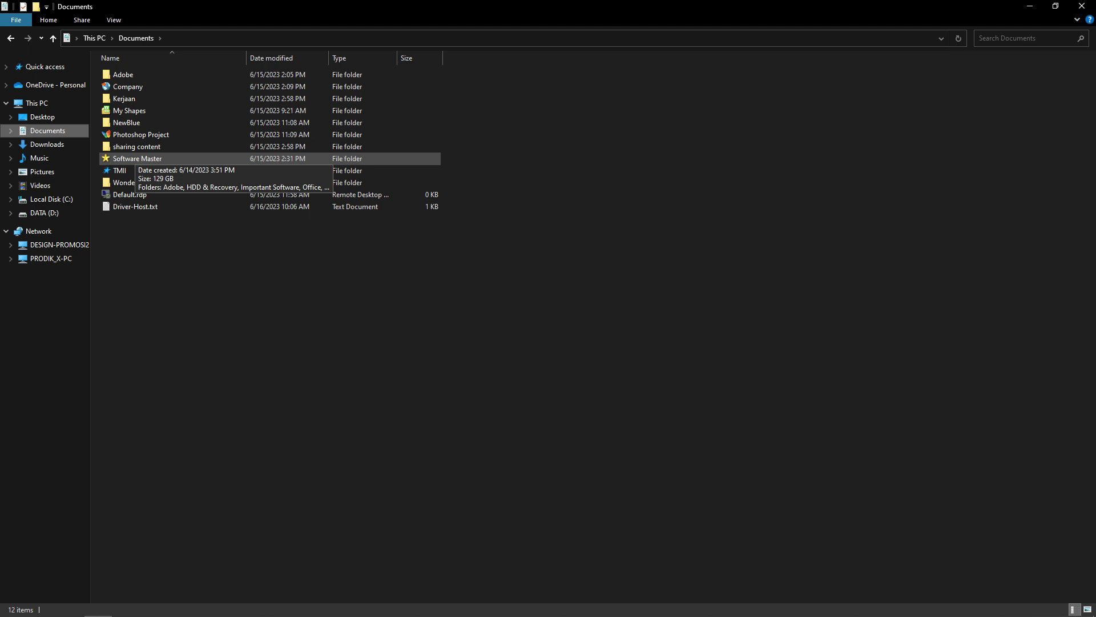
pyautogui.doubleClick(137, 158)
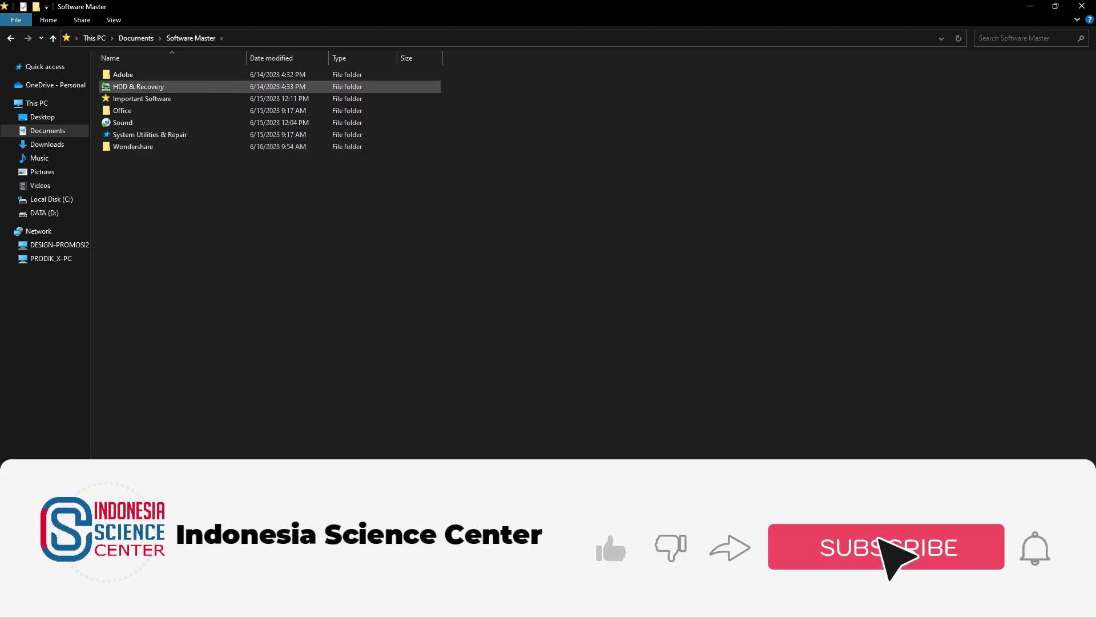
pyautogui.doubleClick(123, 74)
pyautogui.doubleClick(137, 134)
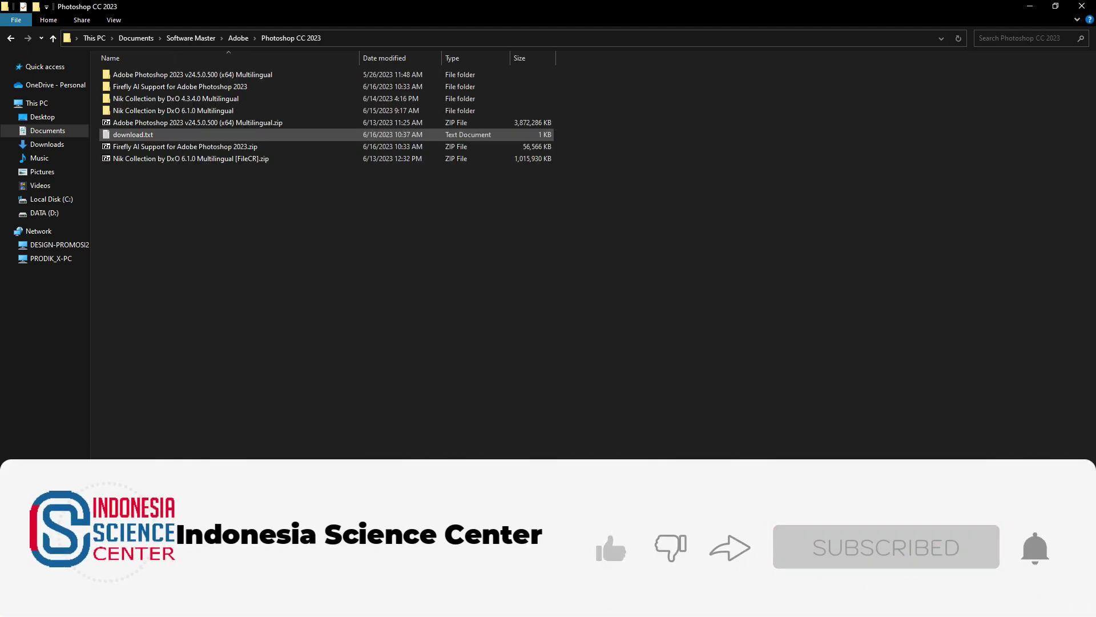
# - Open the Firefly AI Support folder inside Photoshop CC 2023
pyautogui.click(171, 147)
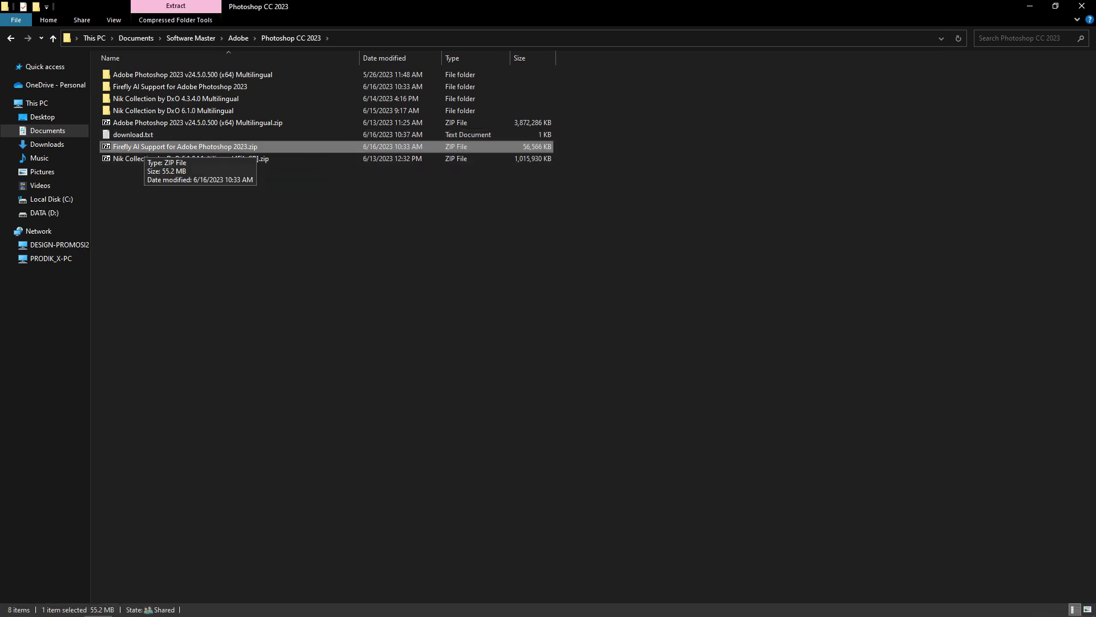
pyautogui.press('Up')
pyautogui.press('Up')
pyautogui.press('Up')
pyautogui.press('Up')
pyautogui.press('Return')
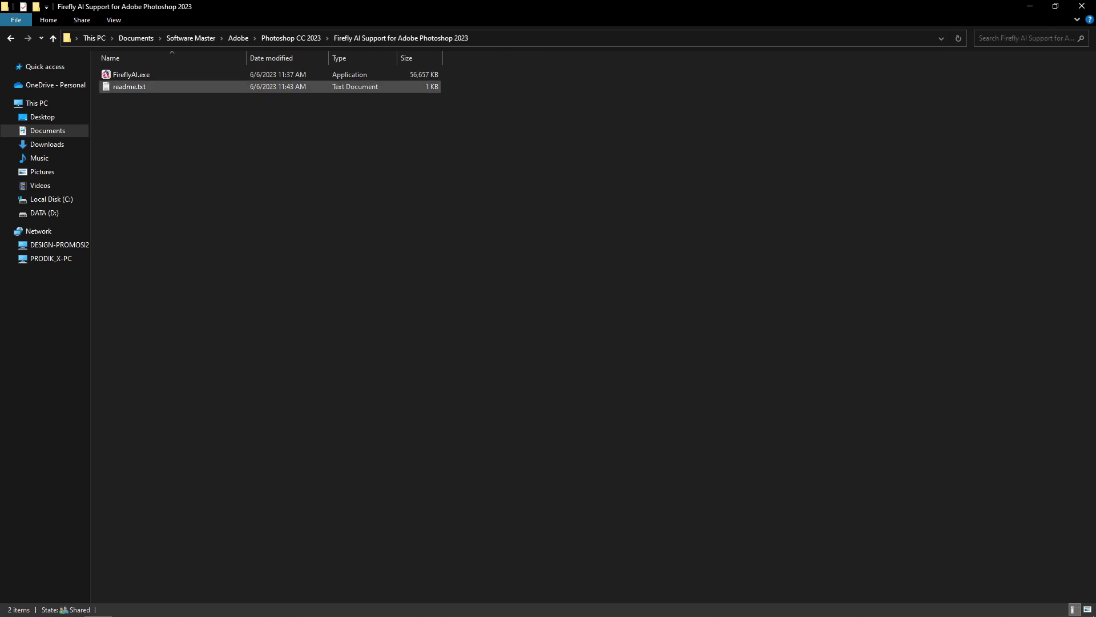
# - Run FireflyAI.exe as administrator, acknowledge completion, and minimize File Explorer
pyautogui.click(129, 75)
pyautogui.rightClick(129, 74)
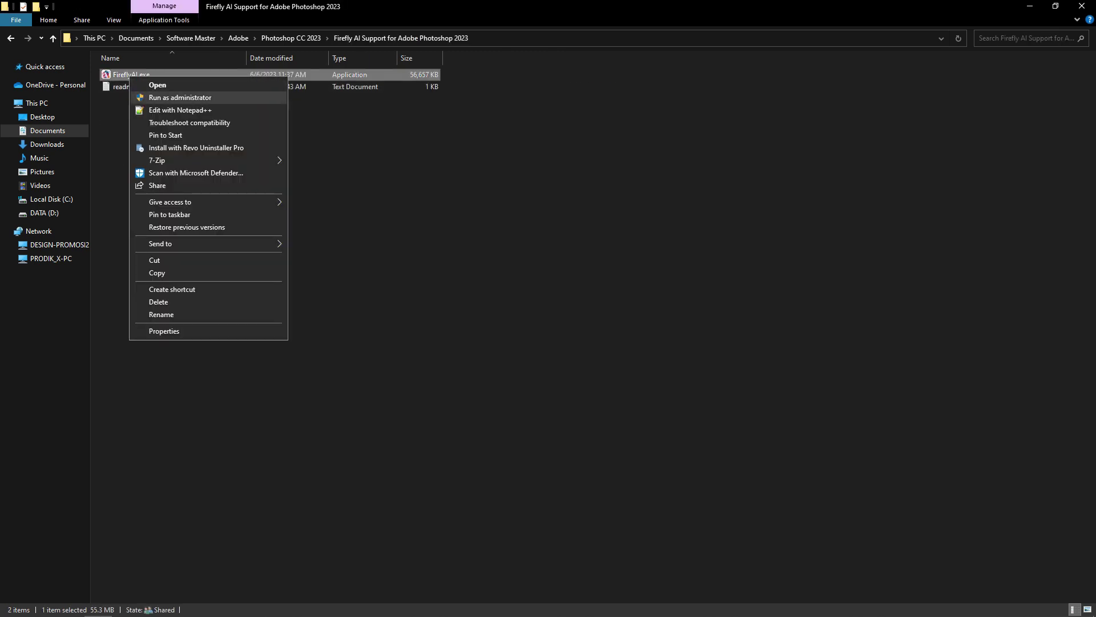
pyautogui.press('Return')
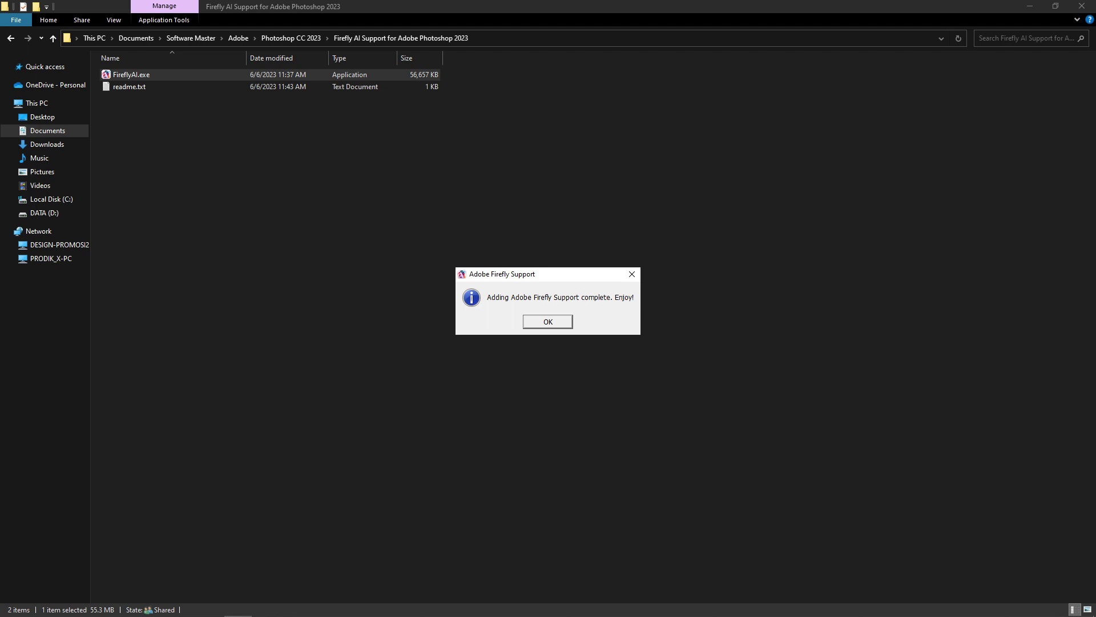
pyautogui.press('Return')
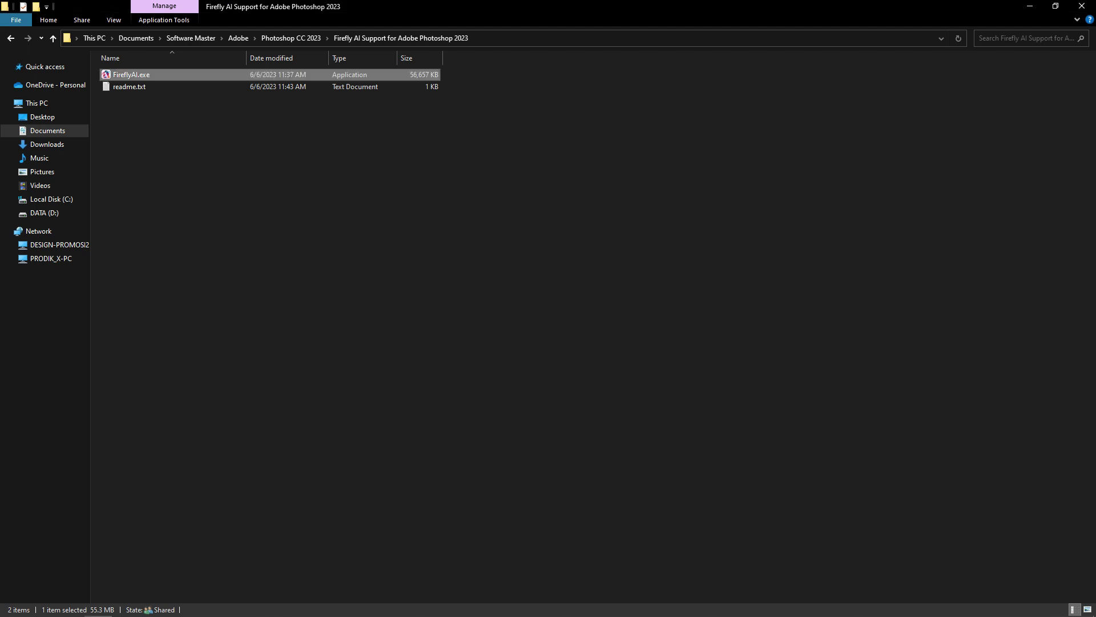
pyautogui.click(1029, 6)
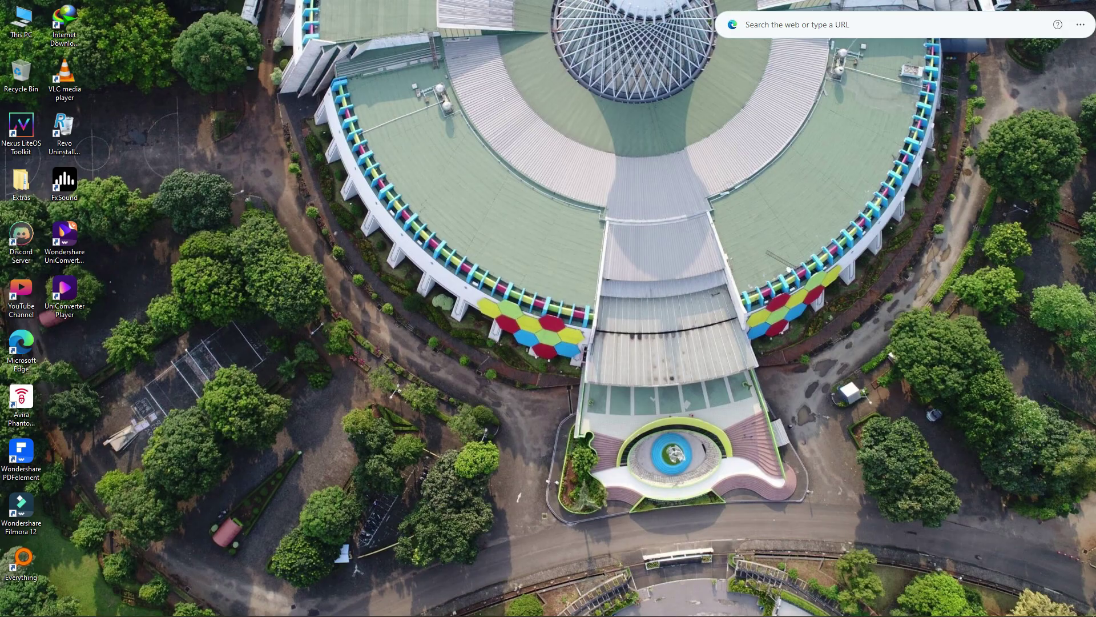
# - Return to Photoshop and open 552709.jpg from the Pictures folder
pyautogui.click(154, 604)
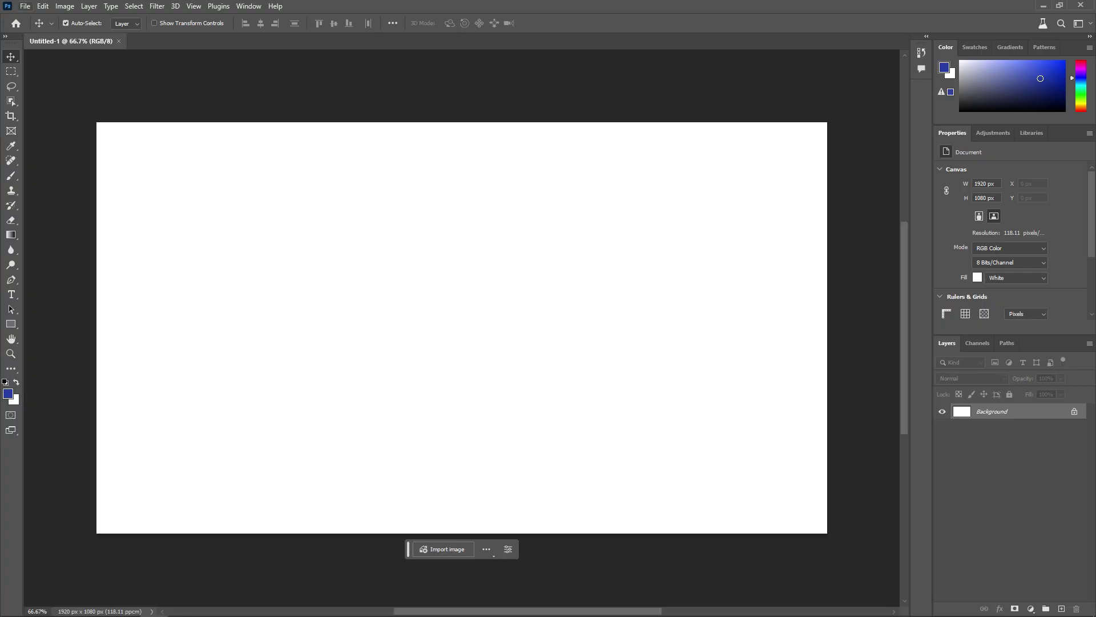
pyautogui.click(24, 6)
pyautogui.click(26, 27)
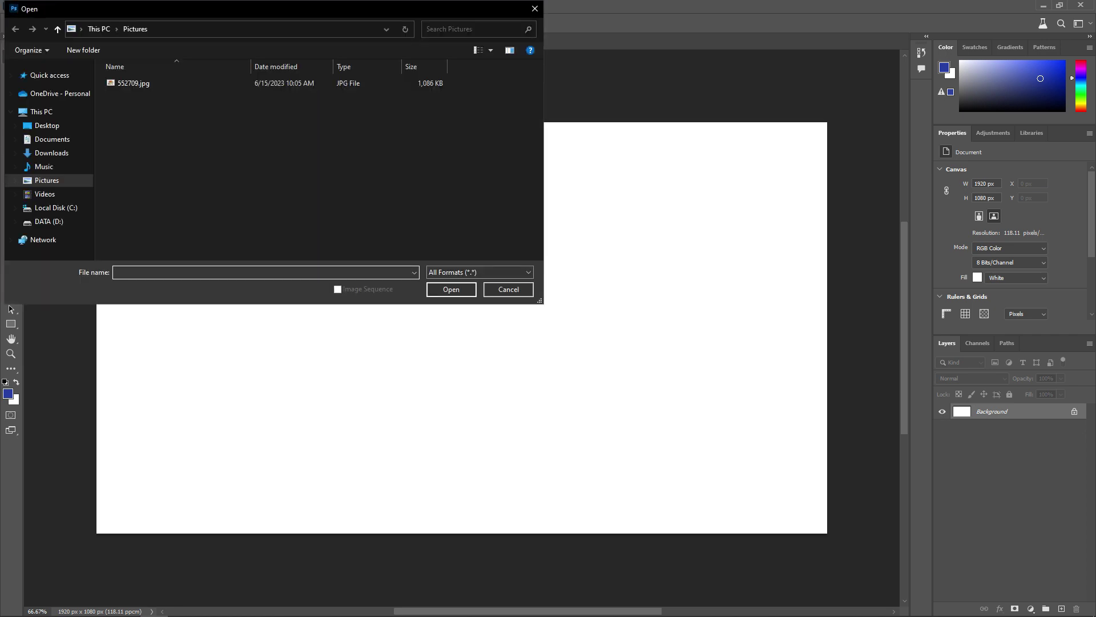
pyautogui.click(132, 83)
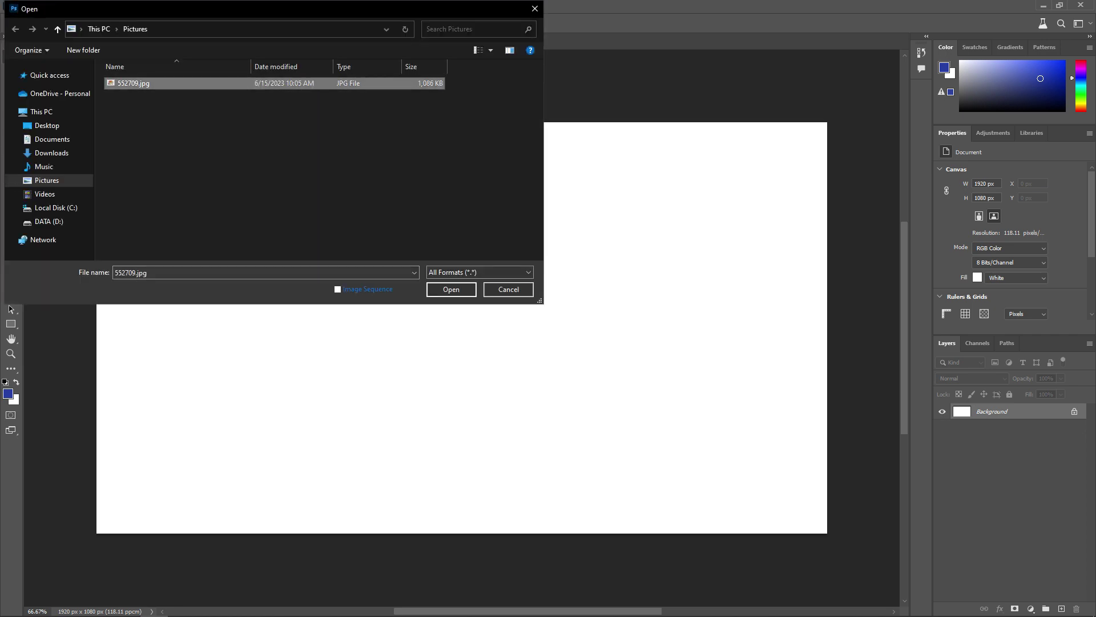
pyautogui.press('Return')
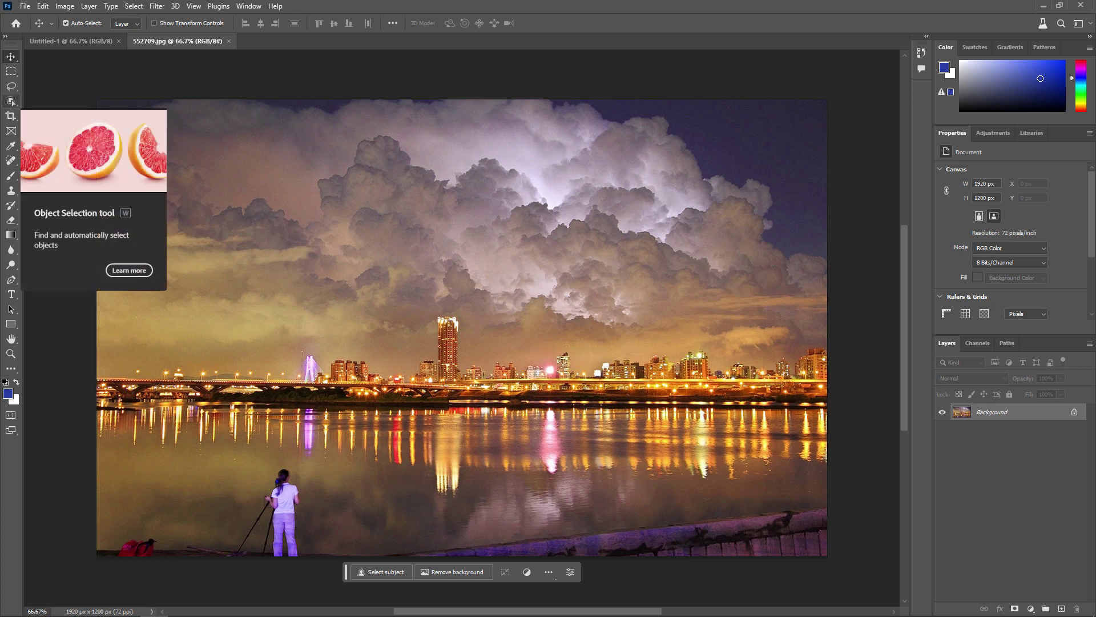
# - Select the storm clouds above the skyline with the Object Selection tool
pyautogui.click(10, 101)
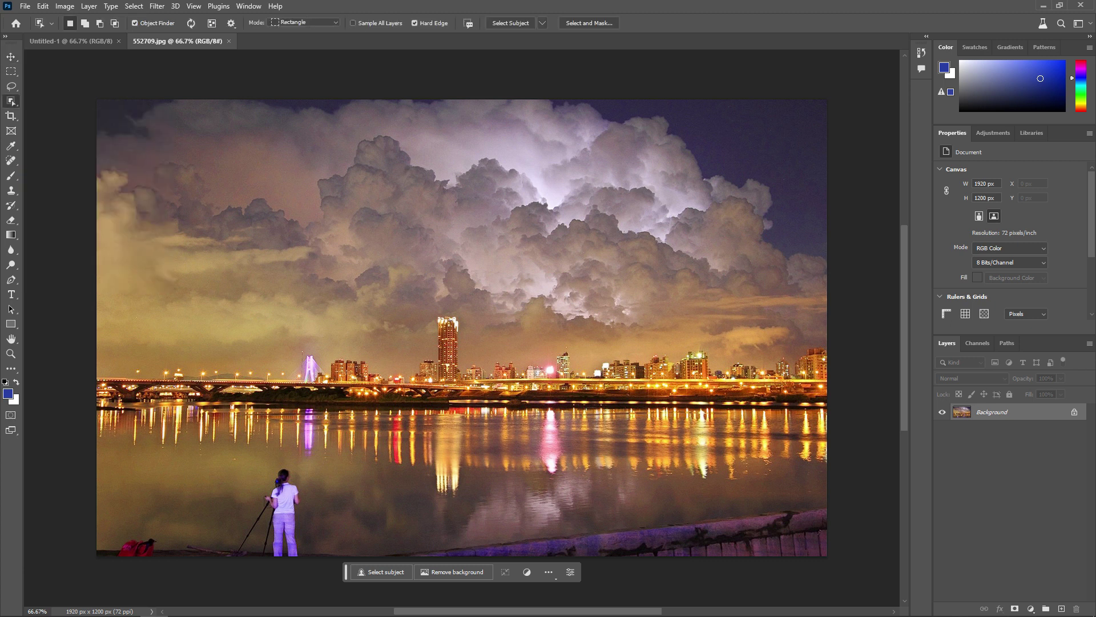
pyautogui.moveTo(83, 93)
pyautogui.mouseDown()
pyautogui.moveTo(661, 318)
pyautogui.moveTo(649, 326)
pyautogui.moveTo(756, 326)
pyautogui.moveTo(842, 307)
pyautogui.mouseUp()
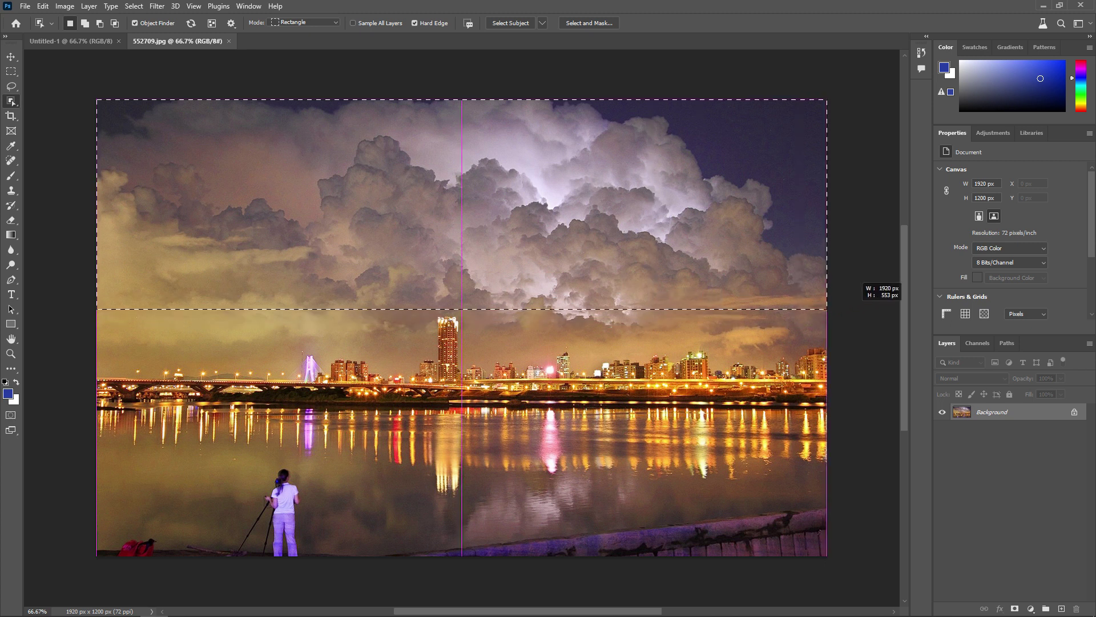
pyautogui.moveTo(841, 307); pyautogui.dragTo(842, 308)
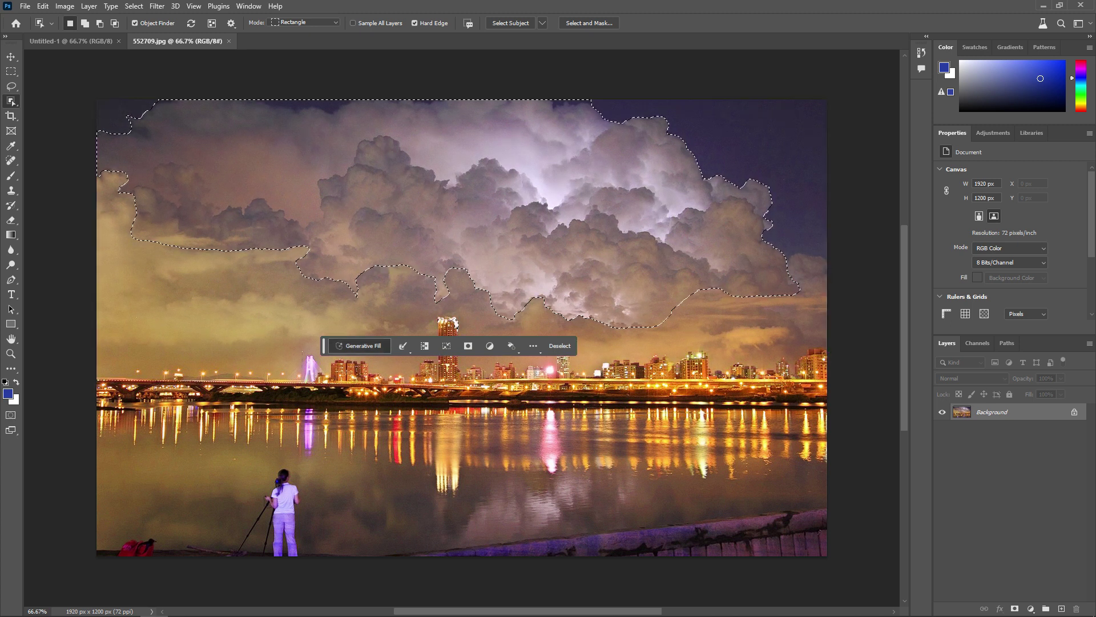
# - Generative Fill the selected sky with a prompt to change the cloud pattern
pyautogui.click(359, 346)
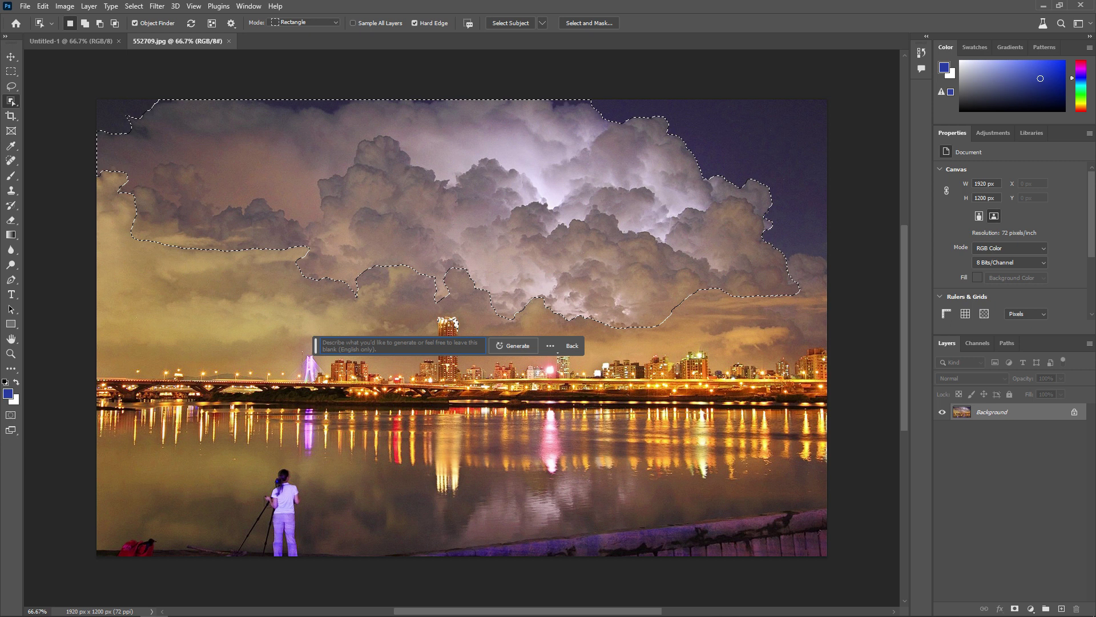
pyautogui.moveTo(400, 346)
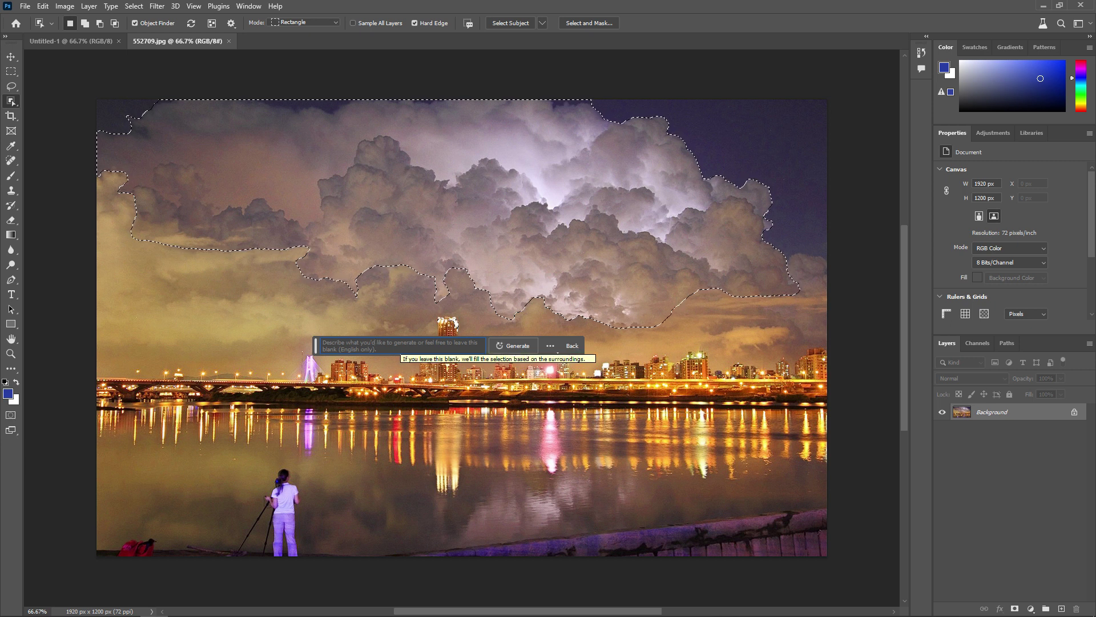
pyautogui.write('t')
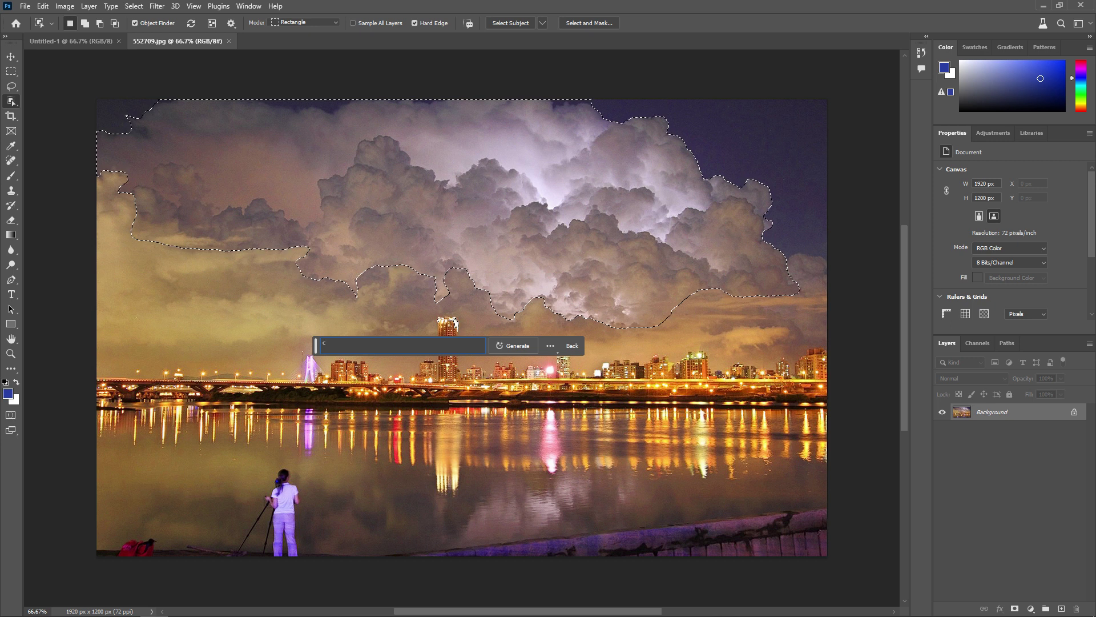
pyautogui.write('hna')
pyautogui.write('ang')
pyautogui.write('e the cloud')
pyautogui.write(' pattern')
pyautogui.press('Return')
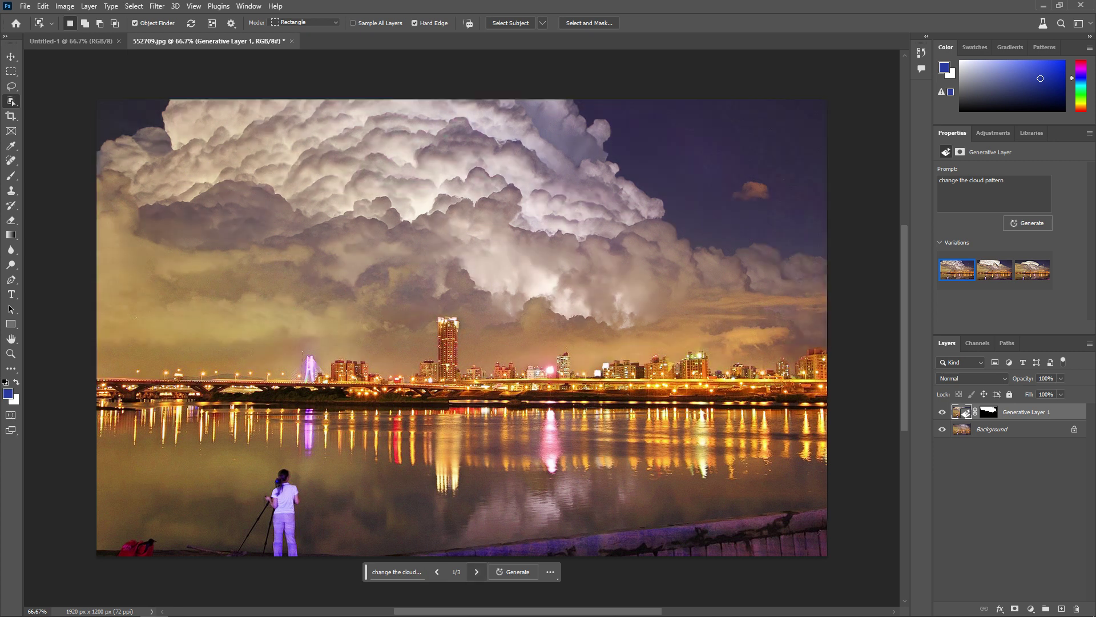
# - Preview cloud variations 2 and 3, then reapply variation 1
pyautogui.click(477, 572)
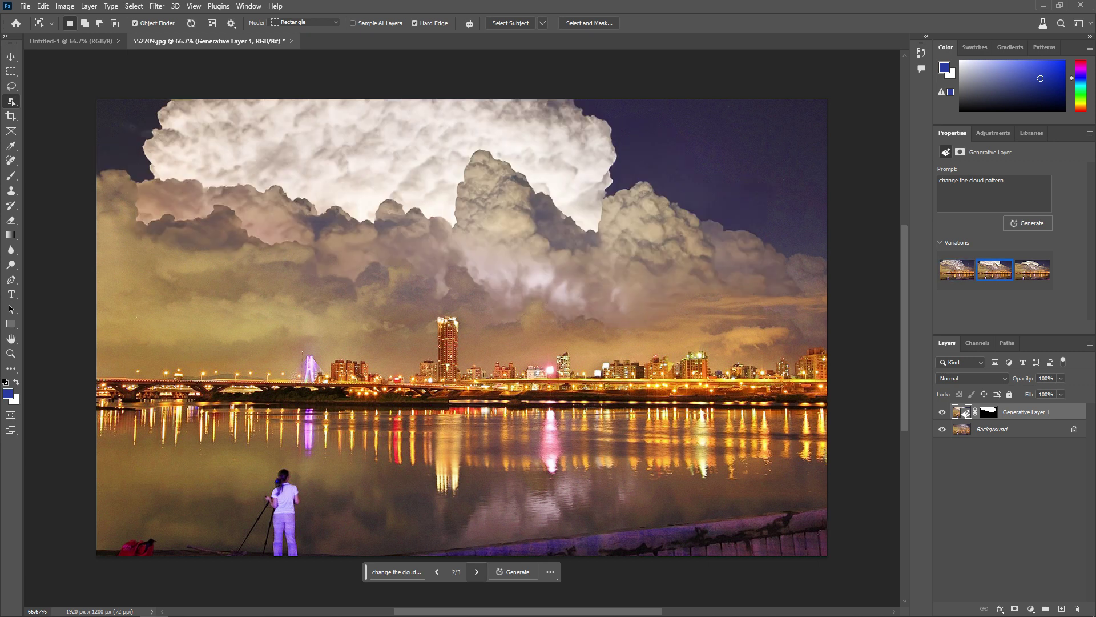
pyautogui.click(476, 572)
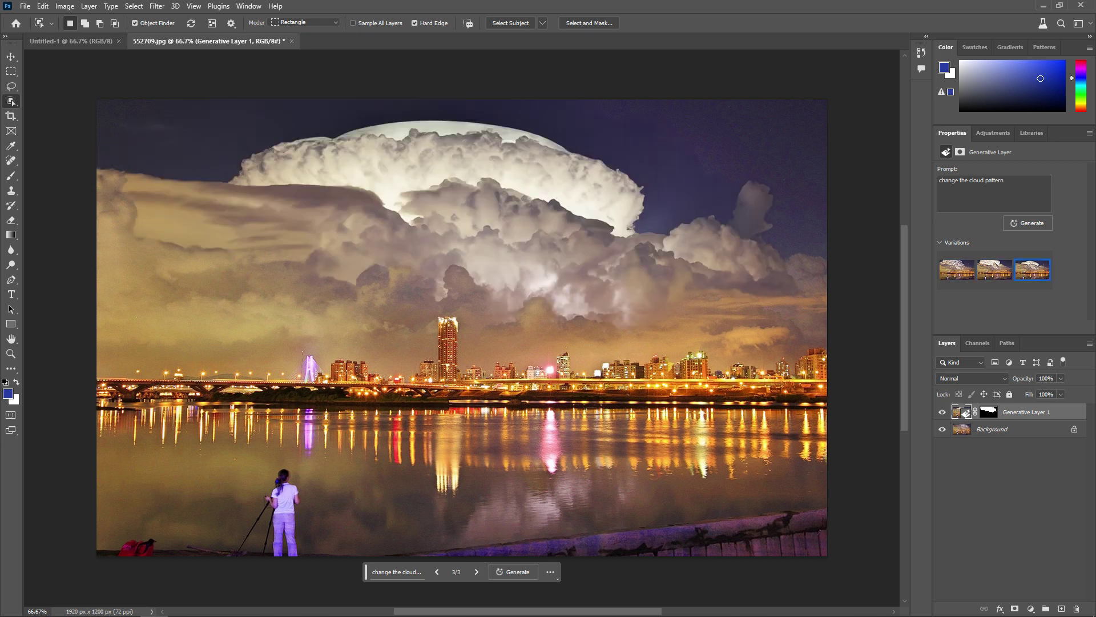
pyautogui.click(957, 269)
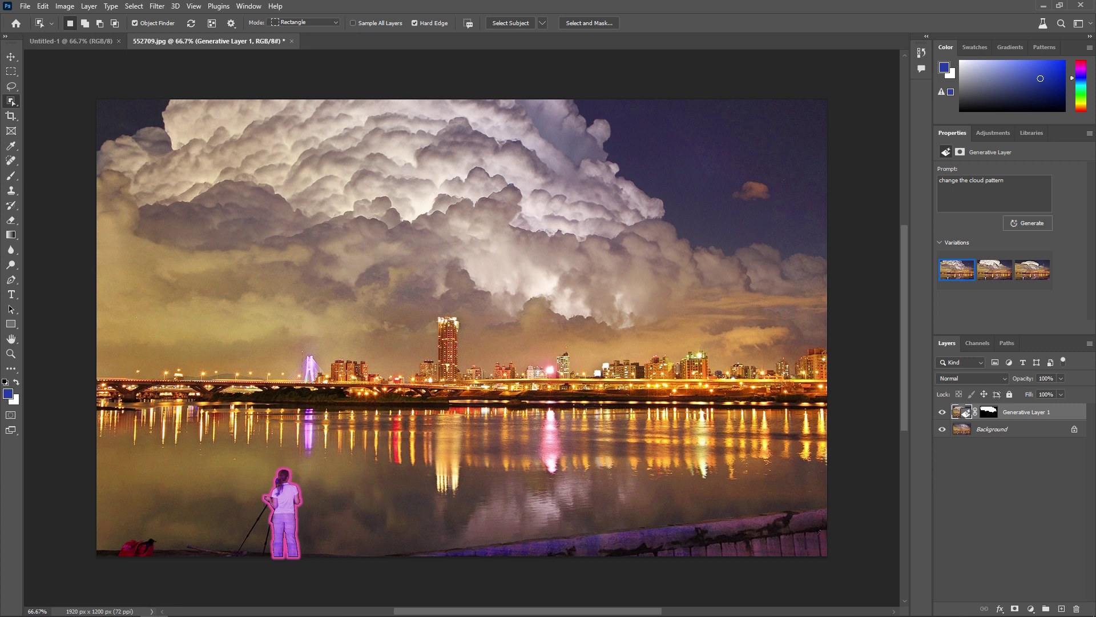
# - Select the person at the tripod and Generative Fill it with 'change with body male'
pyautogui.click(283, 514)
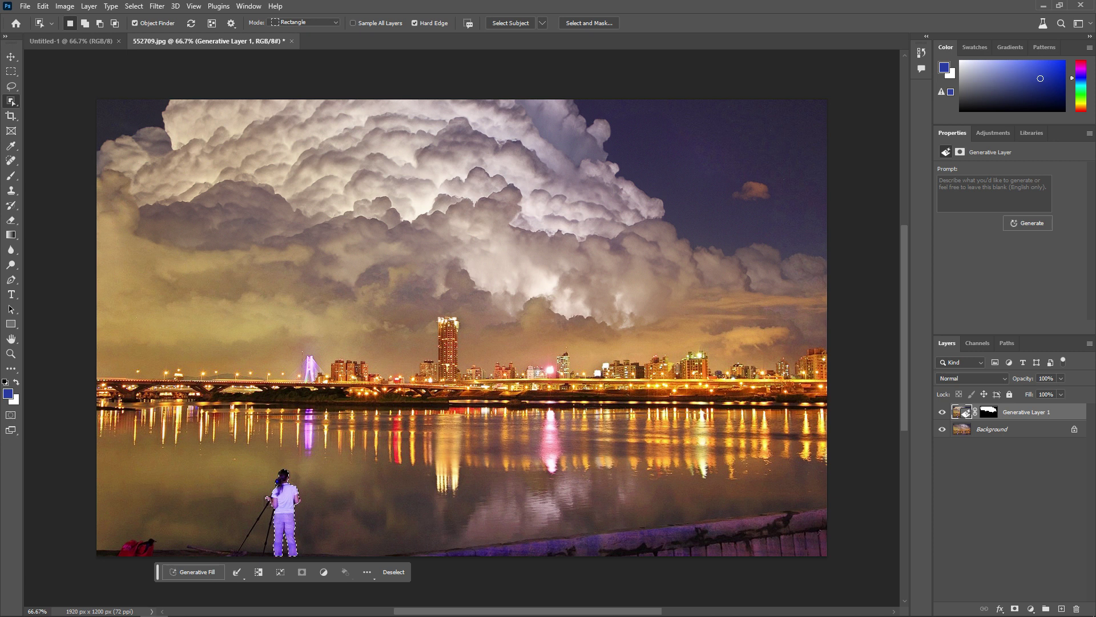
pyautogui.click(193, 572)
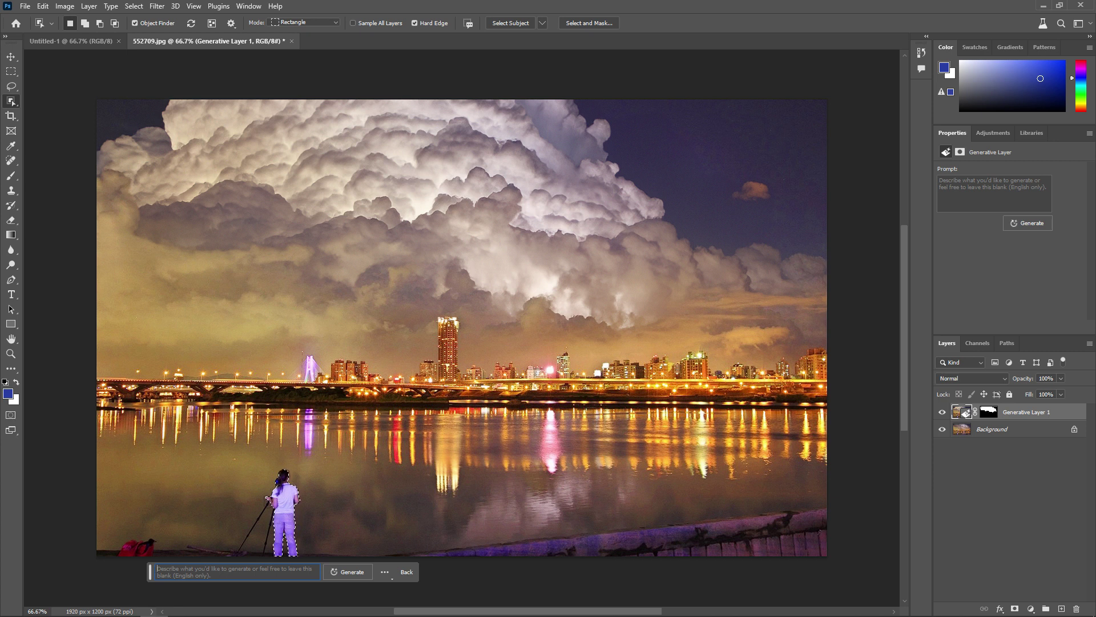
pyautogui.write('change wit')
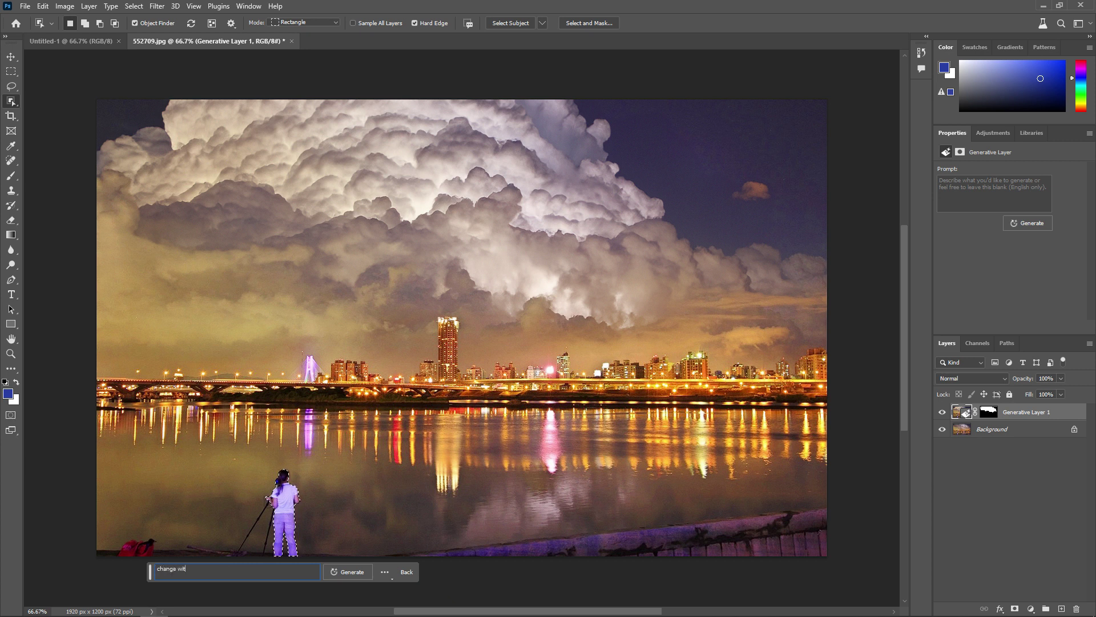
pyautogui.write('h body m')
pyautogui.write('ale')
pyautogui.press('Return')
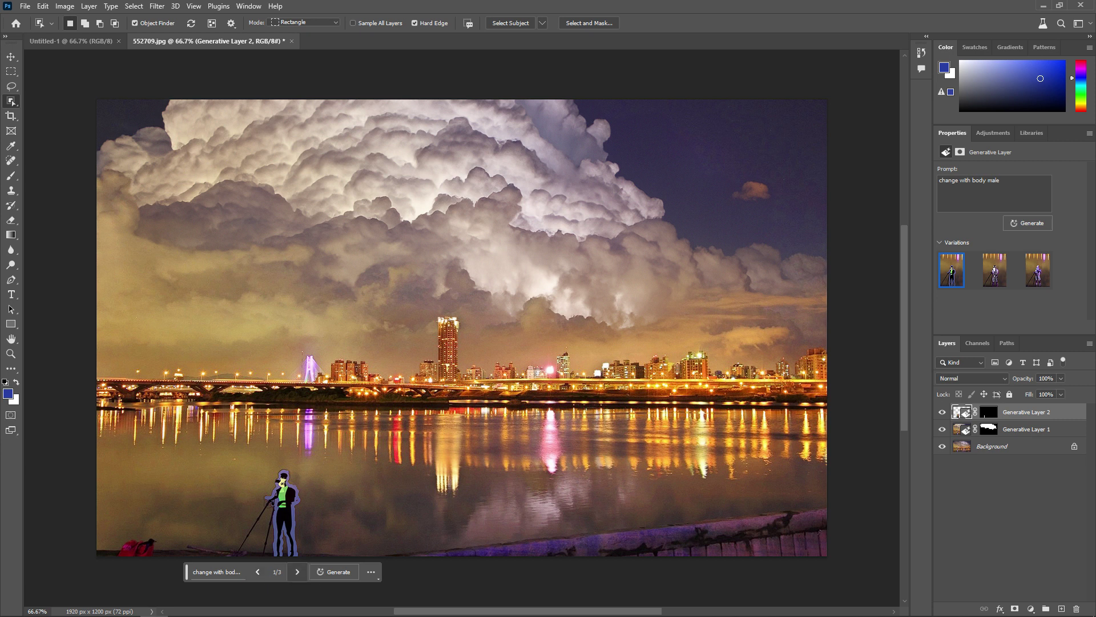
# - Preview figure variations 2 and 3, then generate three more variations
pyautogui.click(297, 571)
pyautogui.click(297, 572)
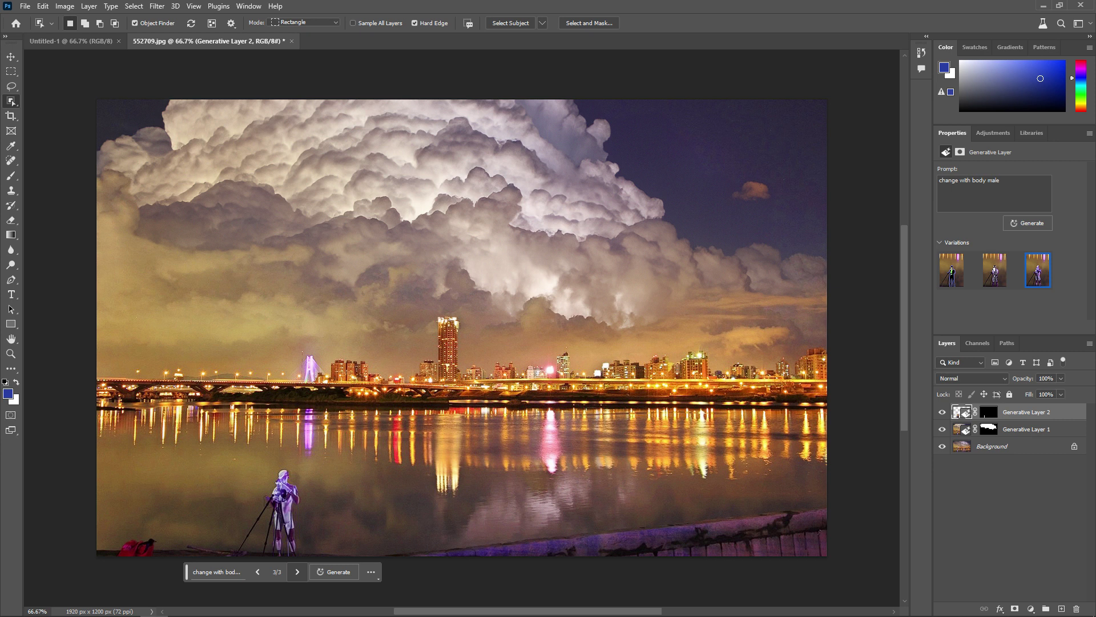
pyautogui.click(334, 571)
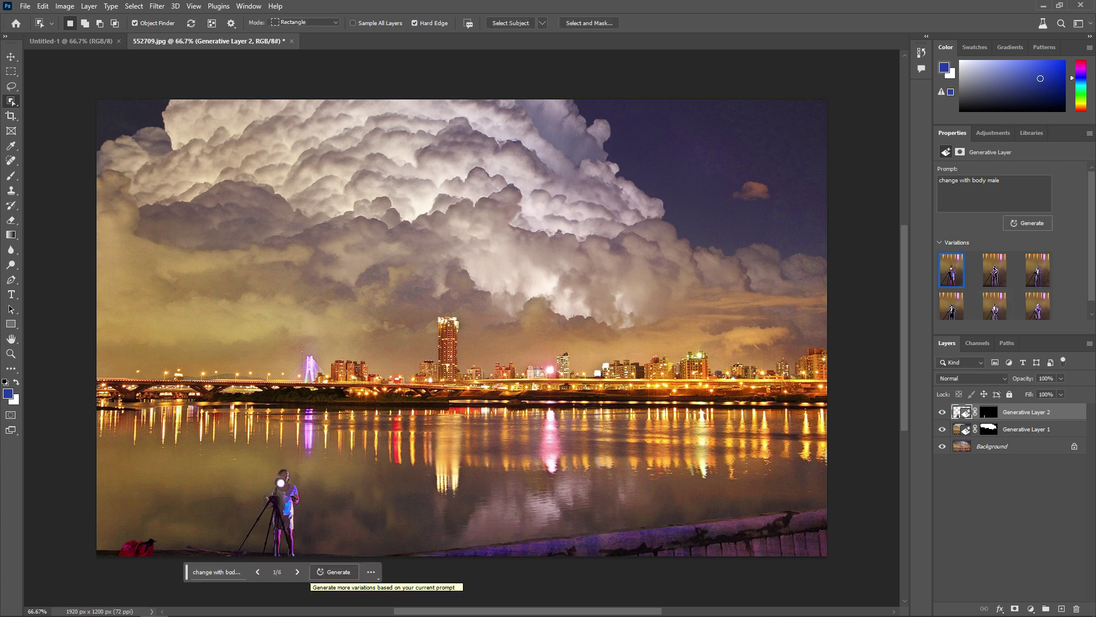
# - Step forward through the six figure variations, then back to an earlier one
pyautogui.click(297, 572)
pyautogui.click(297, 572)
pyautogui.click(297, 571)
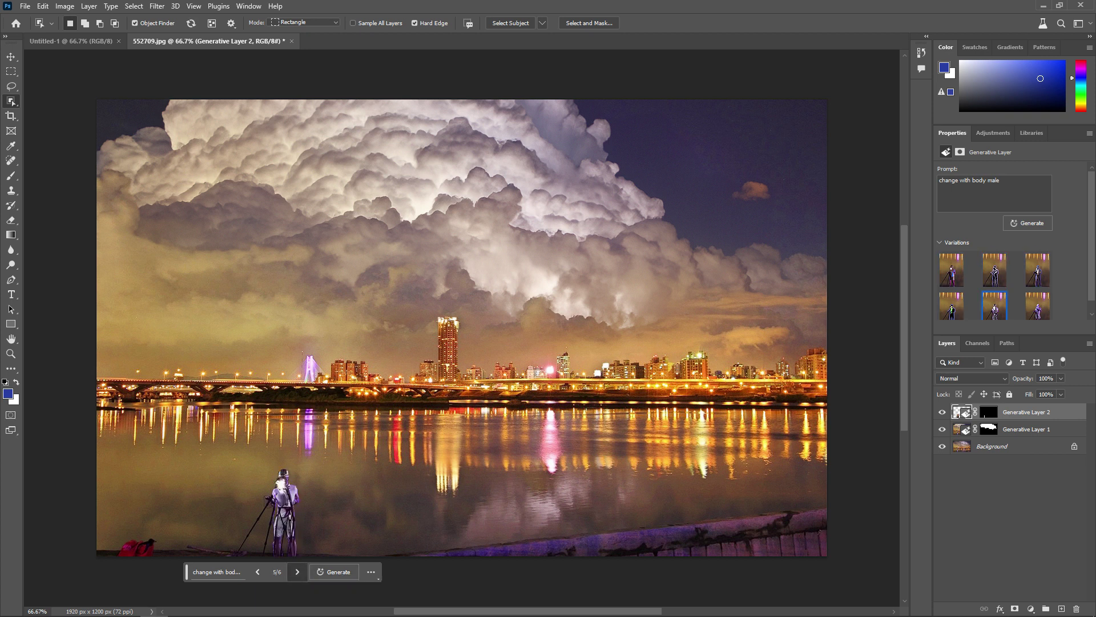
pyautogui.click(297, 572)
pyautogui.click(297, 571)
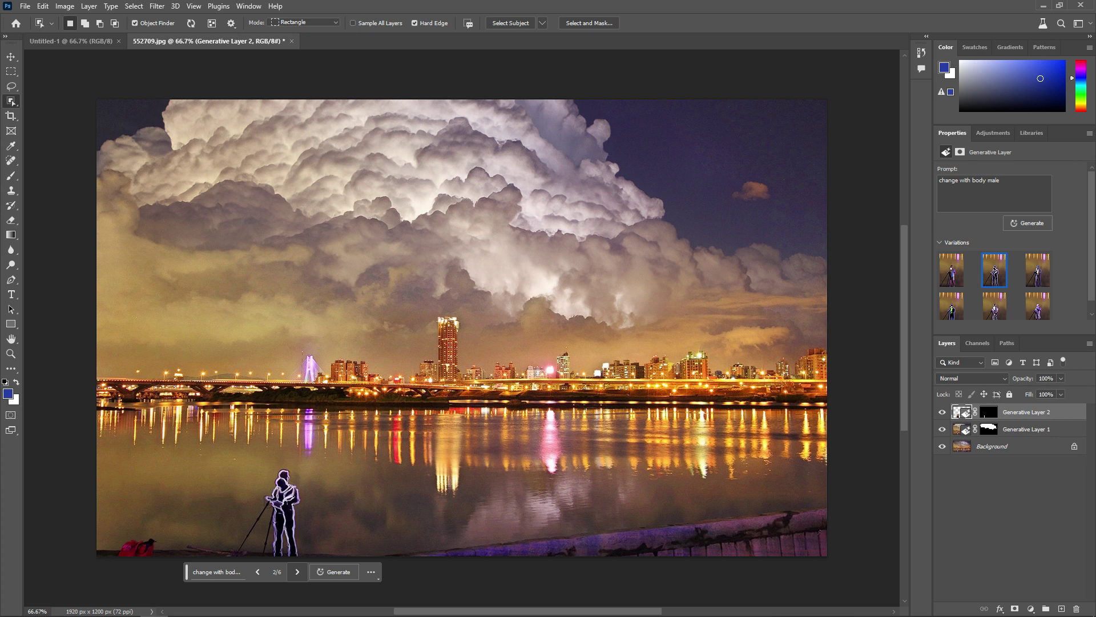
pyautogui.click(258, 572)
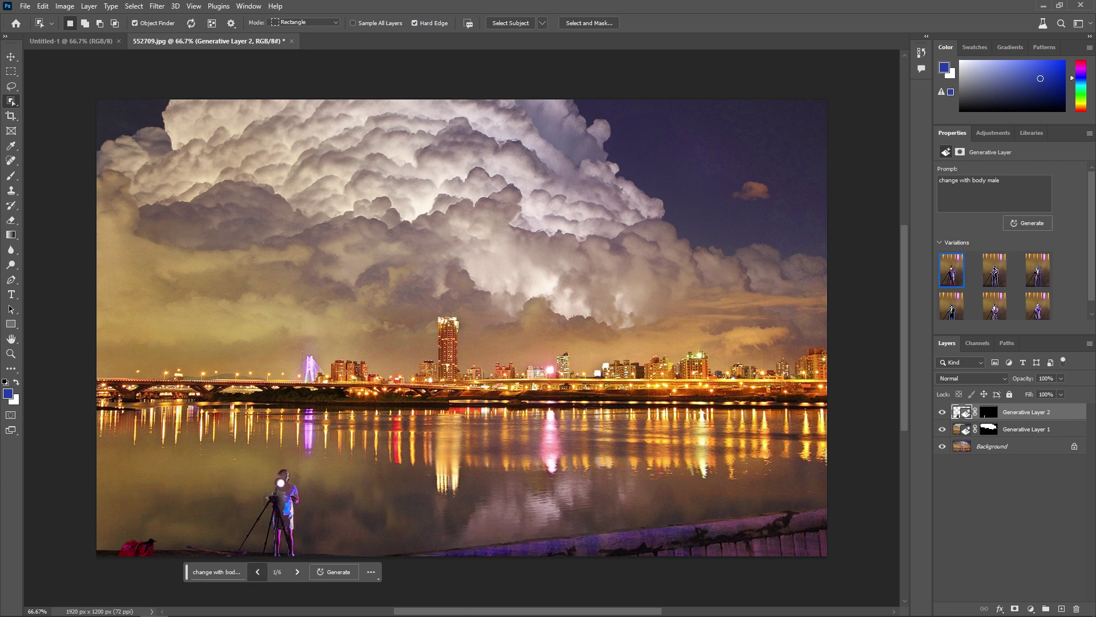